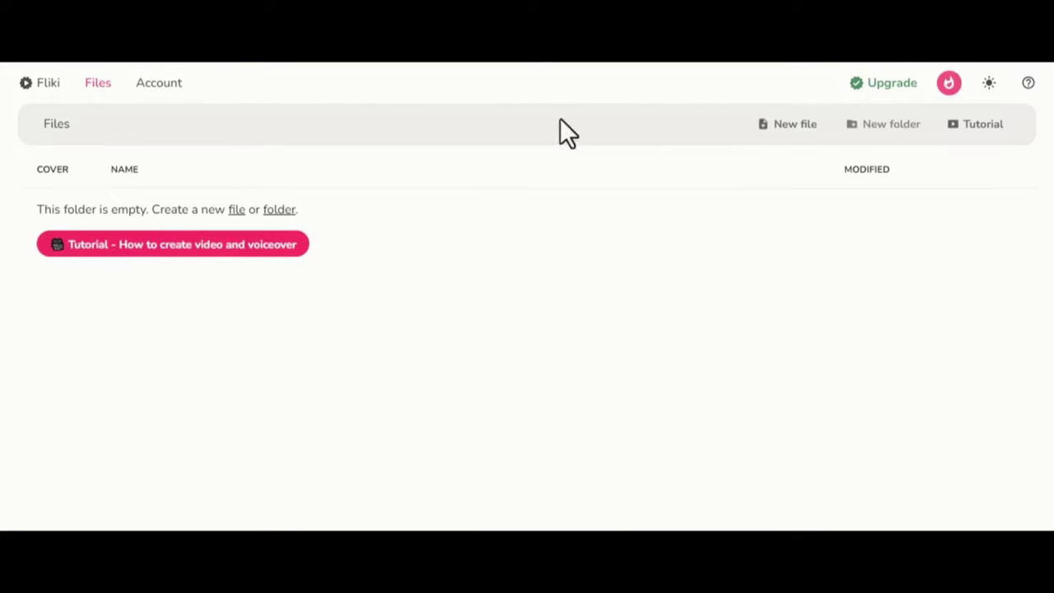
# Step: Make a new audio-only file 'First project' in English with the United States dialect
pyautogui.click(779, 123)
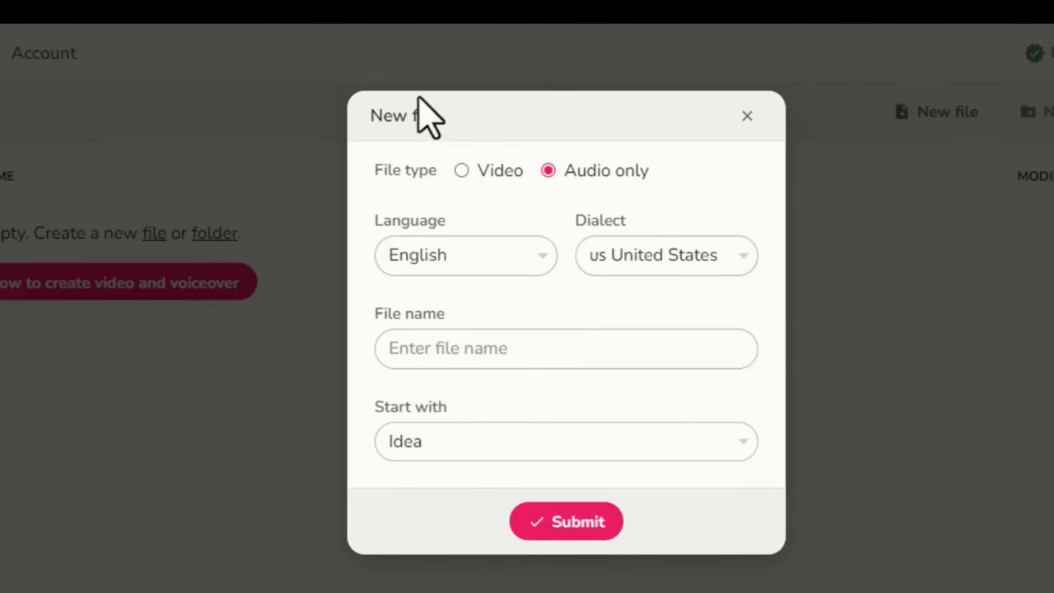
pyautogui.click(499, 271)
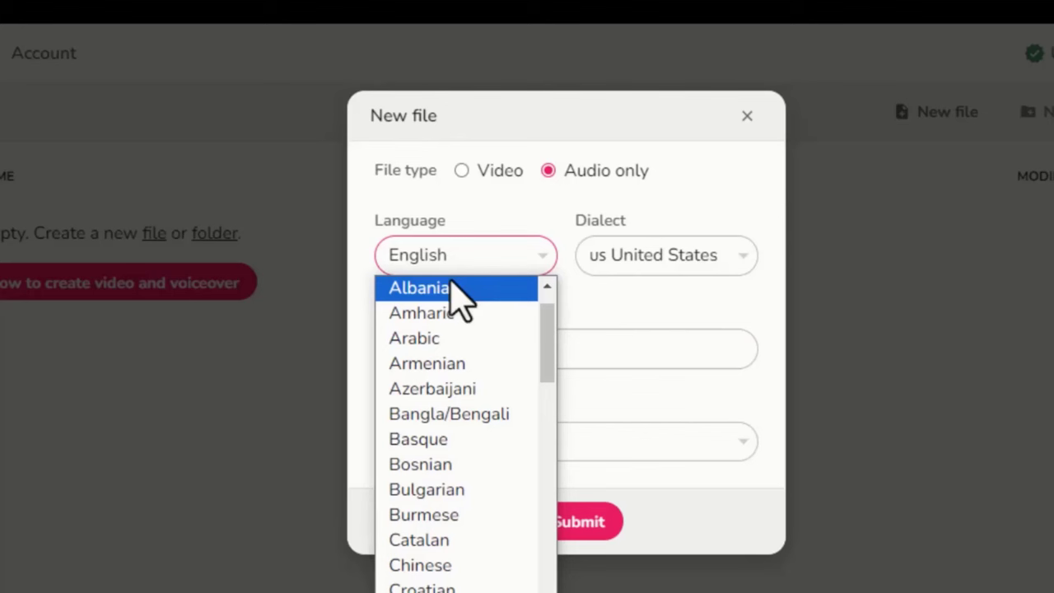
pyautogui.click(445, 262)
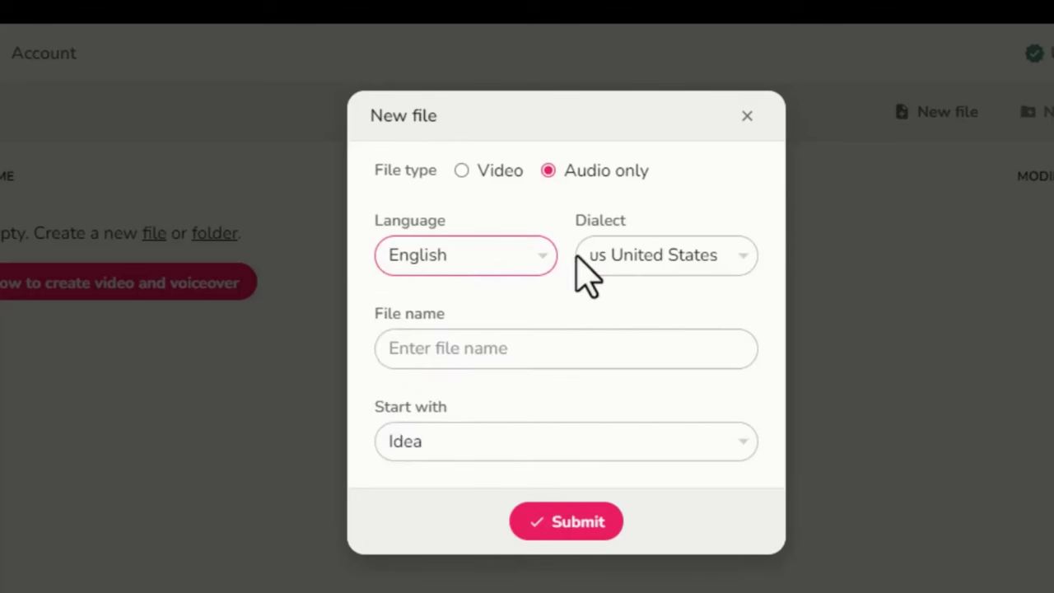
pyautogui.click(630, 271)
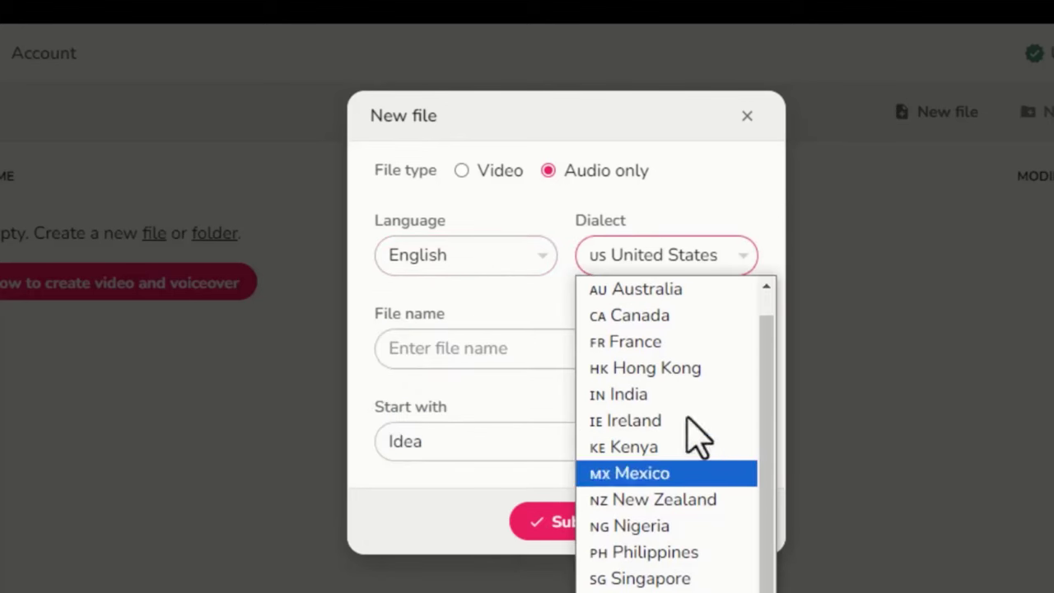
pyautogui.click(619, 260)
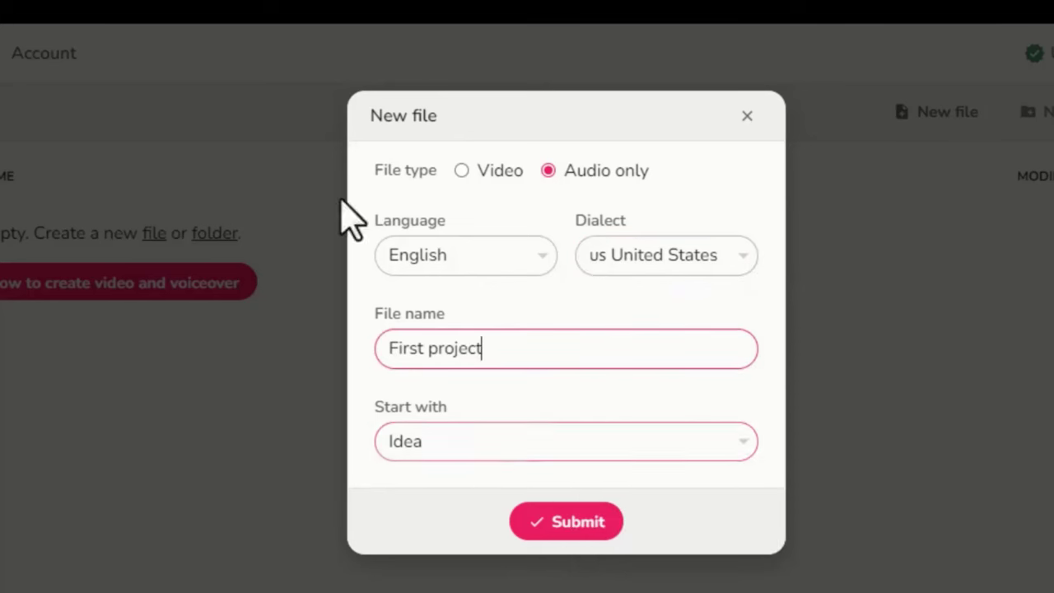
pyautogui.click(566, 522)
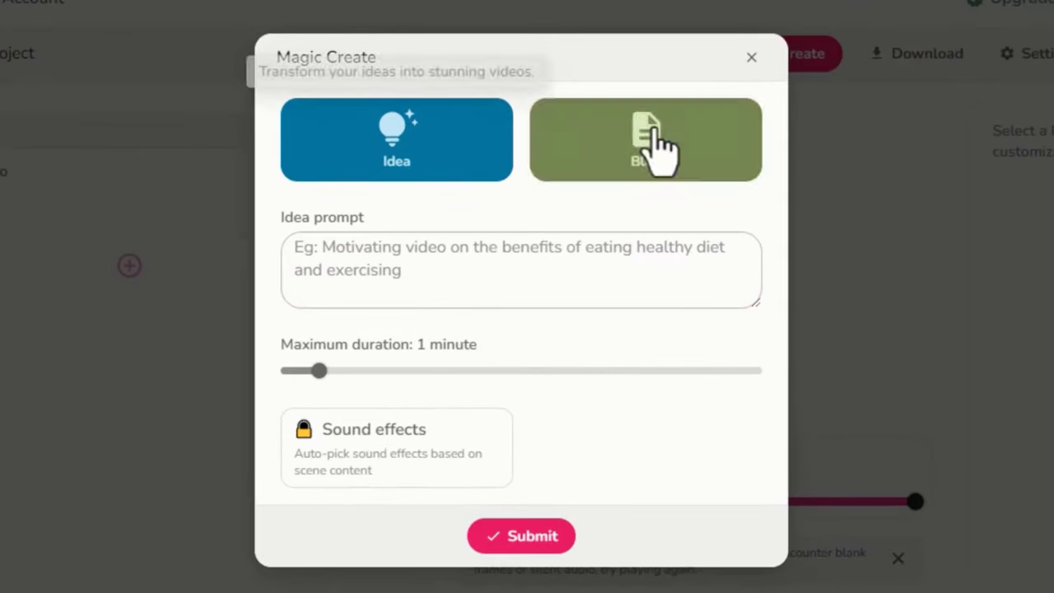
# Step: Close the Magic Create prompt and add Scene 1 with an empty Sara voiceover
pyautogui.click(523, 289)
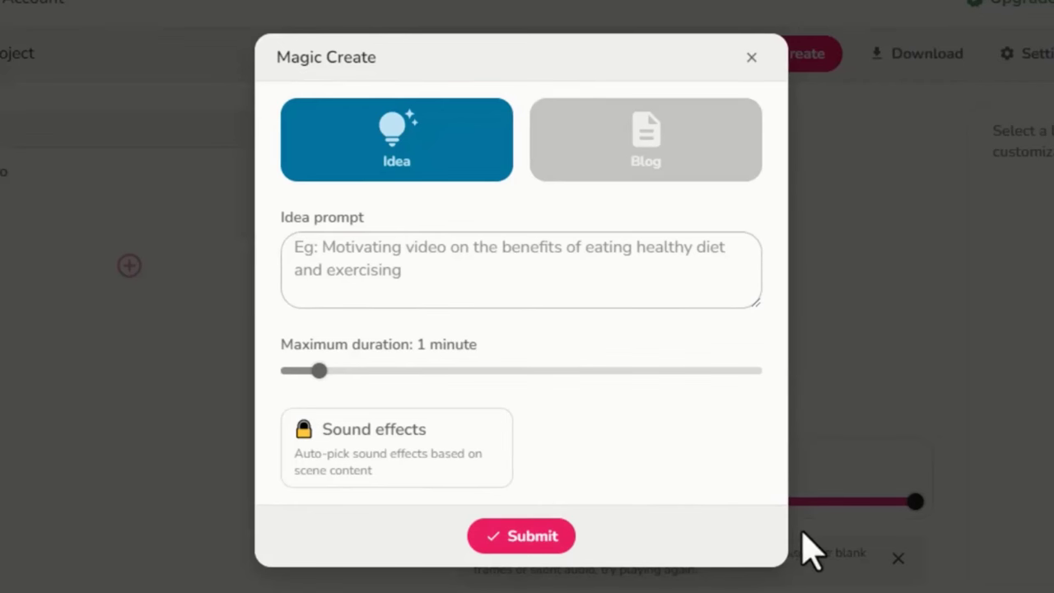
pyautogui.click(751, 56)
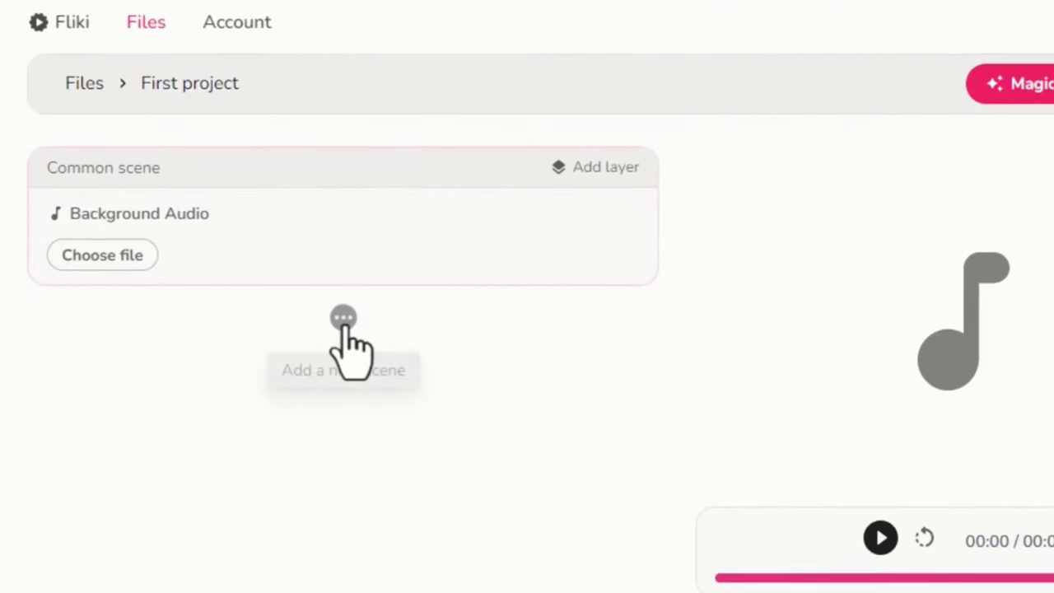
pyautogui.click(344, 318)
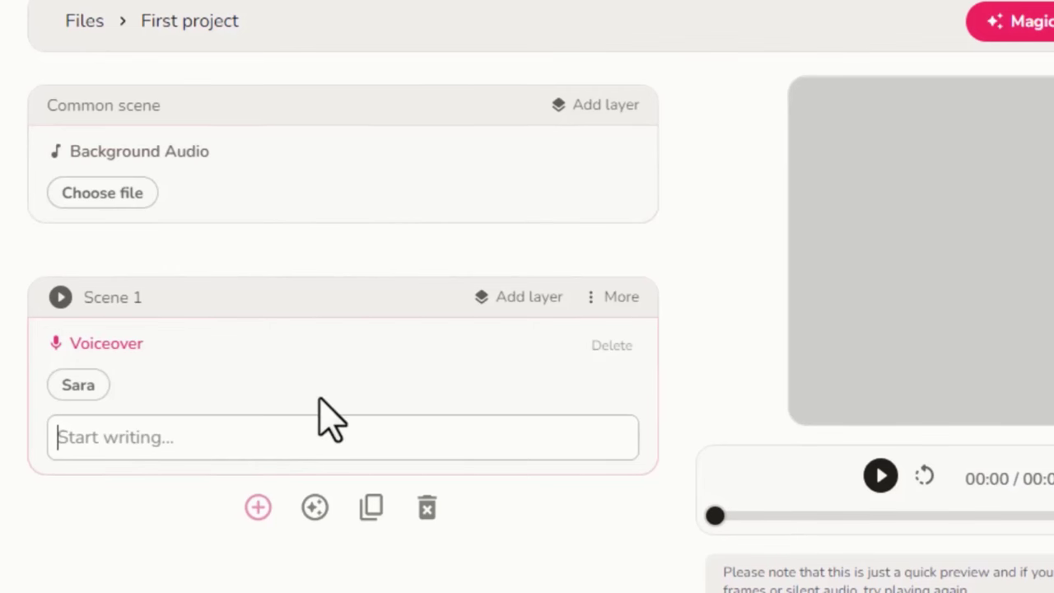
# Step: Paste the success paragraph into Scene 1's voiceover and play its 13-second preview
pyautogui.write("Success is not merely an endpoint; it's a journey marked by determination, resilience, and continuous growth. It's about embracing challenges, learning from failures, and persistently moving forward.")
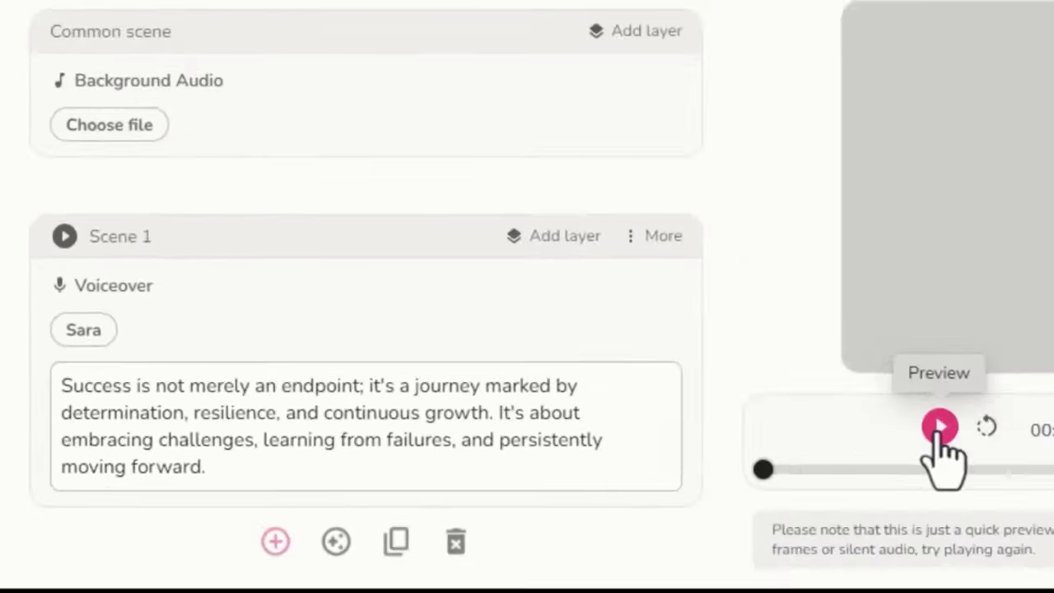
pyautogui.click(597, 442)
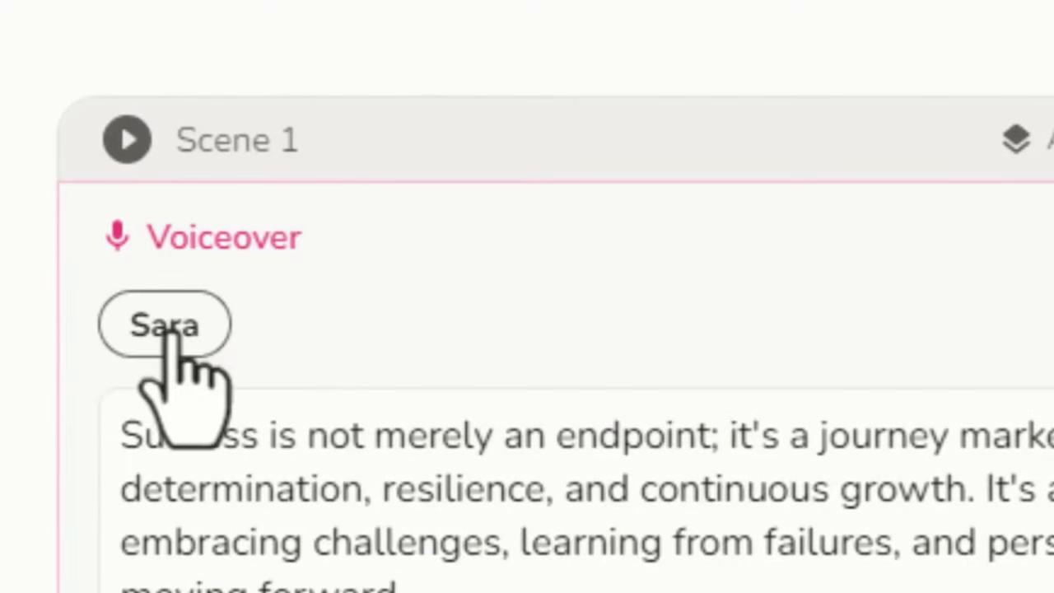
# Step: Open the voice picker for Scene 1's voiceover and browse the voice list
pyautogui.click(171, 333)
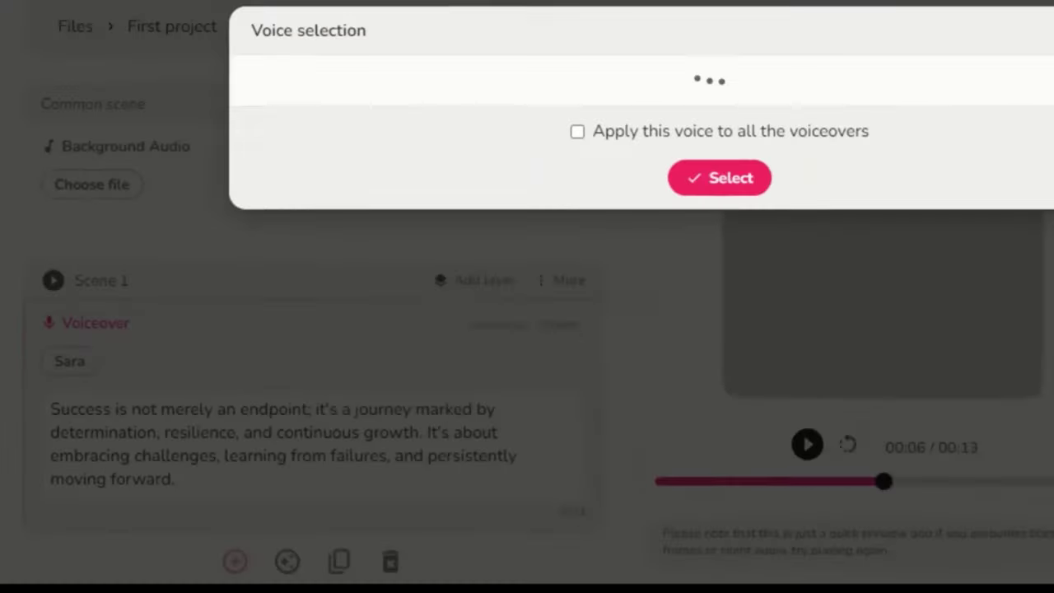
pyautogui.scroll(-3, 761, 322)
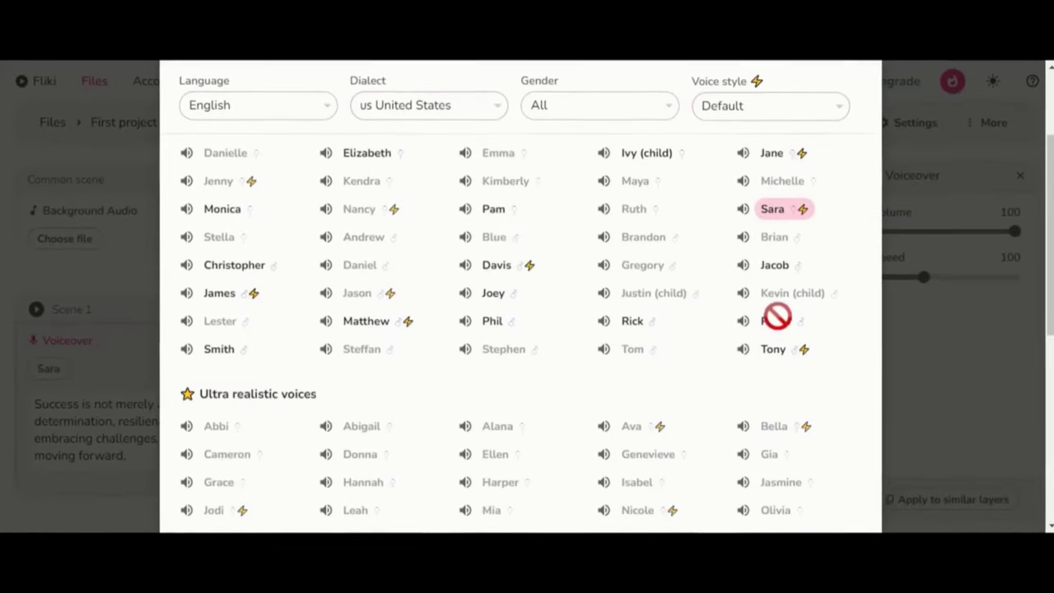
pyautogui.scroll(-5, 776, 317)
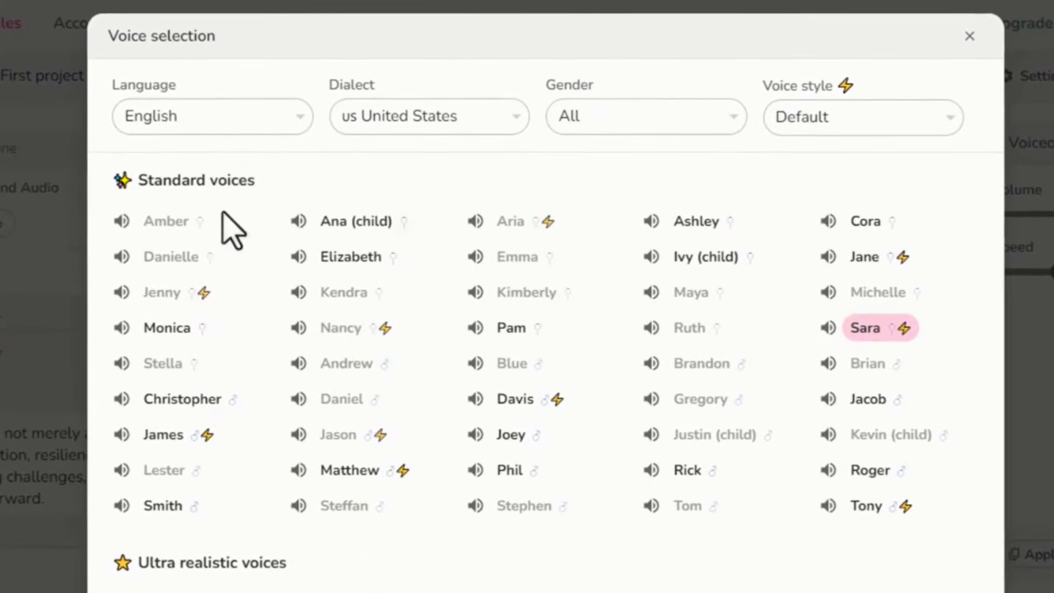
pyautogui.scroll(-4, 917, 404)
pyautogui.scroll(-2, 447, 263)
pyautogui.scroll(1, 565, 459)
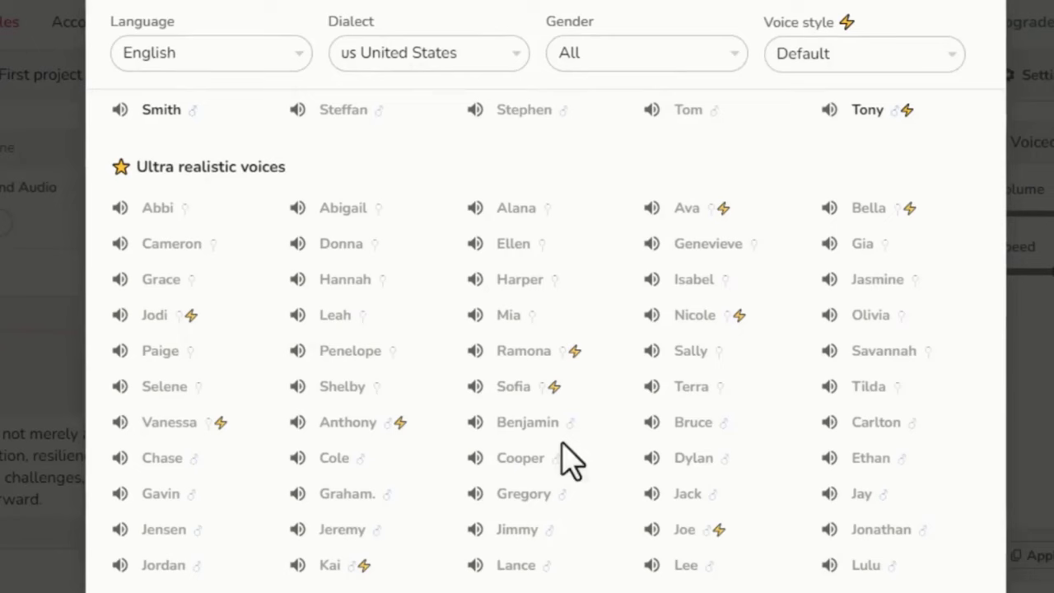
pyautogui.scroll(5, 334, 215)
# Step: Keep the filters at United States dialect, all genders and Default voice style
pyautogui.click(430, 161)
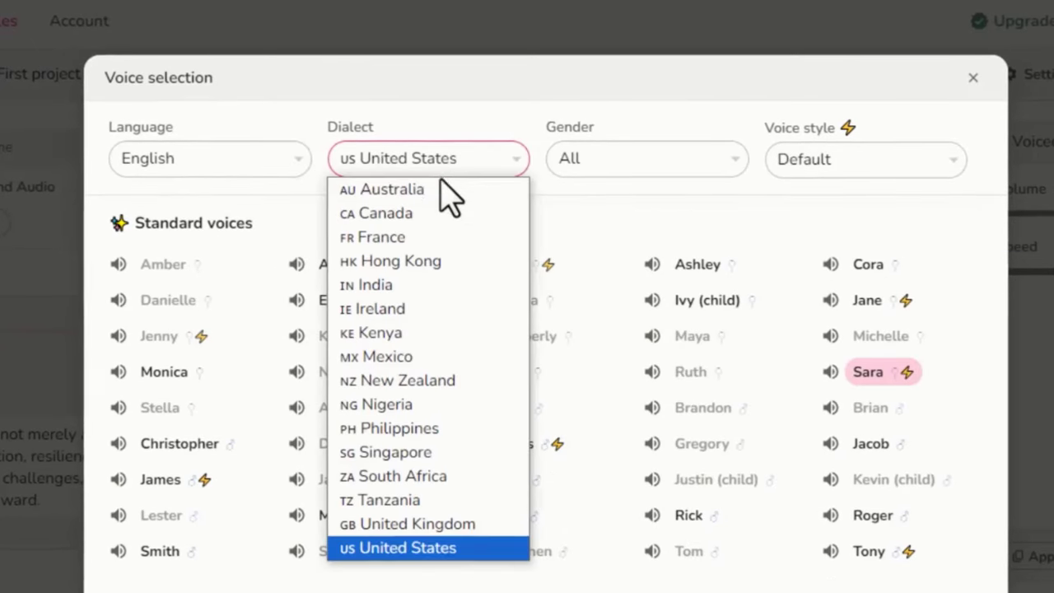
pyautogui.click(482, 165)
pyautogui.click(633, 159)
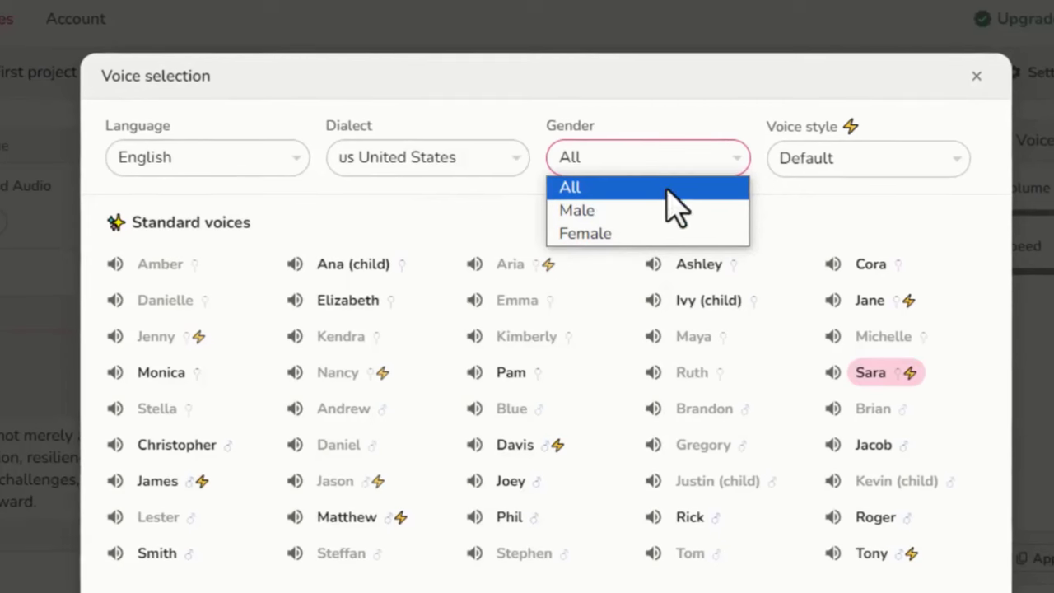
pyautogui.click(686, 144)
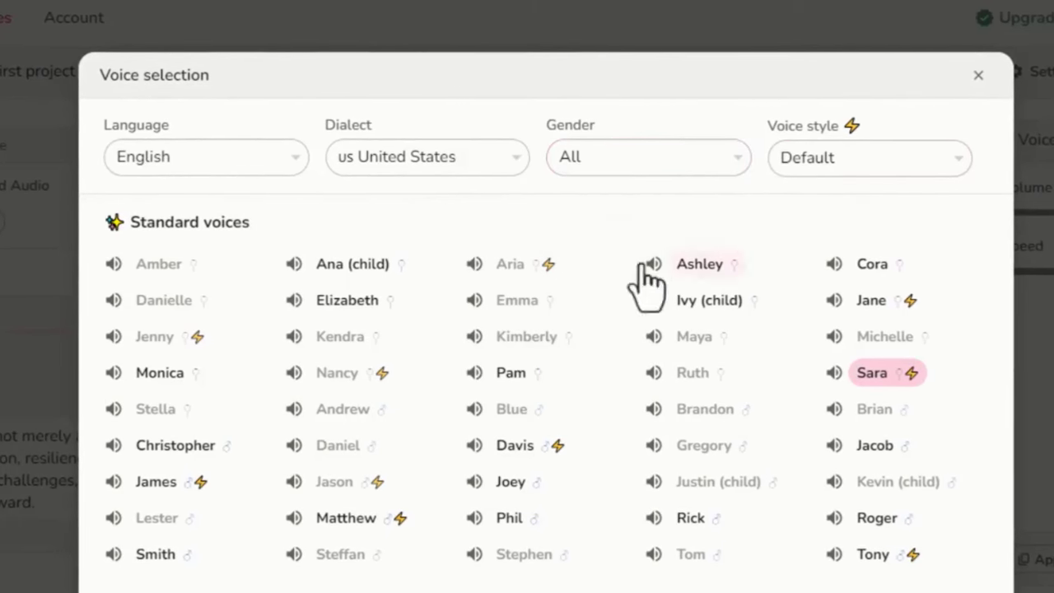
pyautogui.click(873, 163)
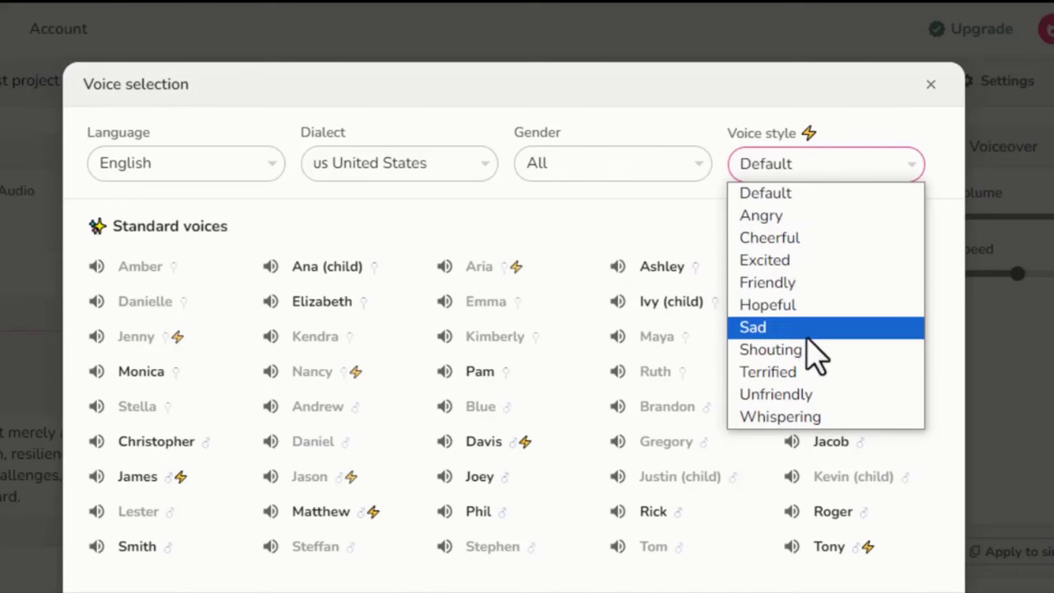
pyautogui.click(679, 237)
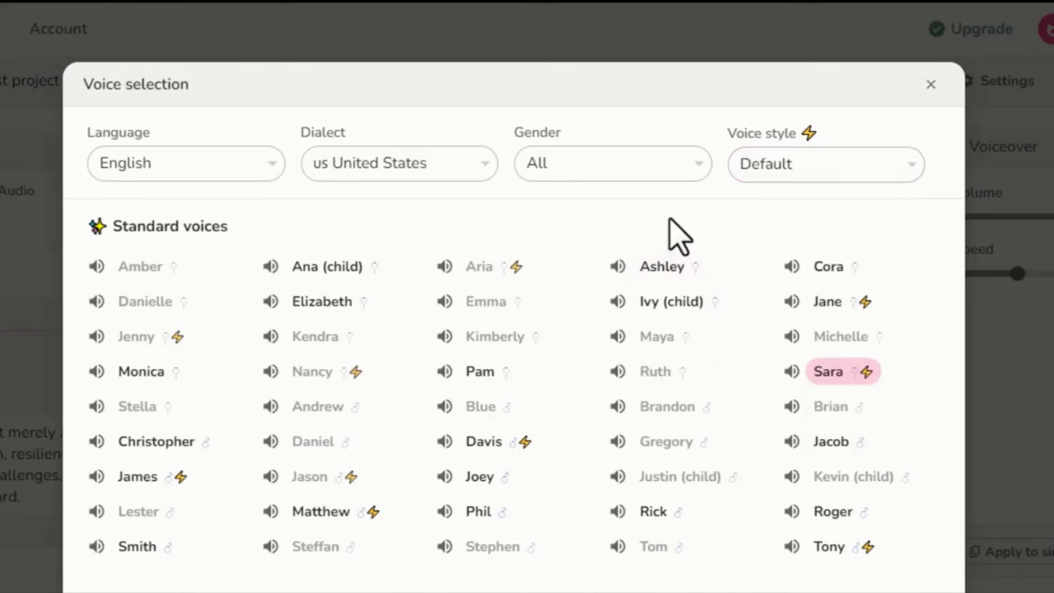
# Step: Play samples of the Cora, Sara and Joey voices
pyautogui.click(792, 266)
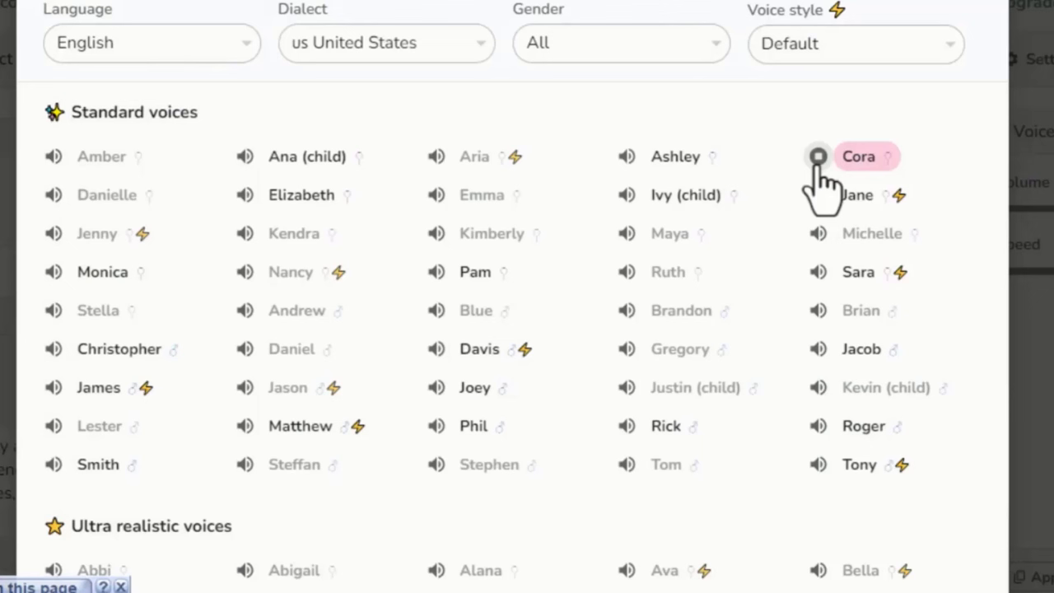
pyautogui.click(818, 272)
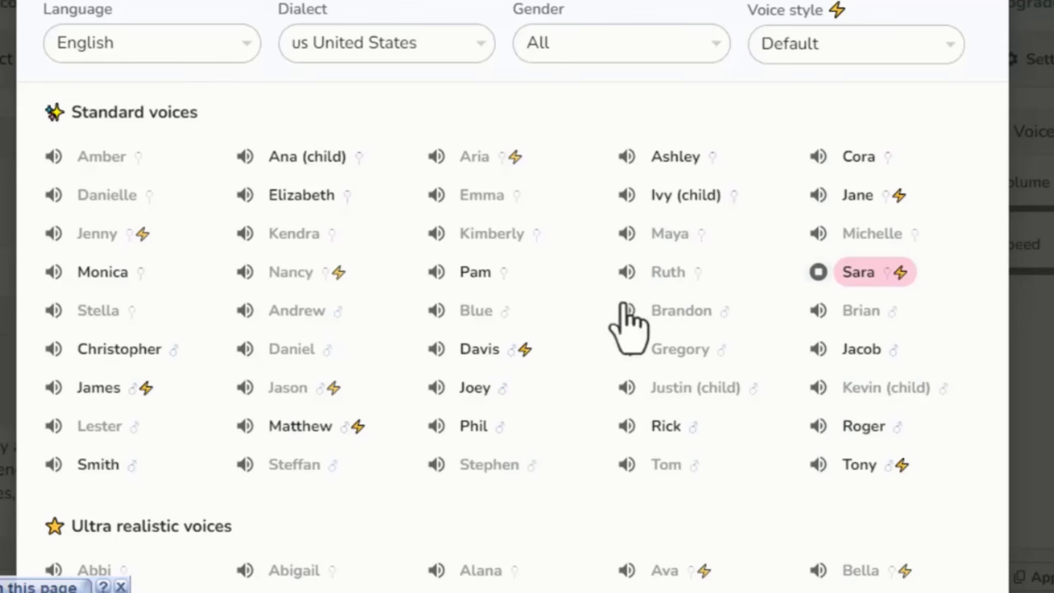
pyautogui.click(437, 387)
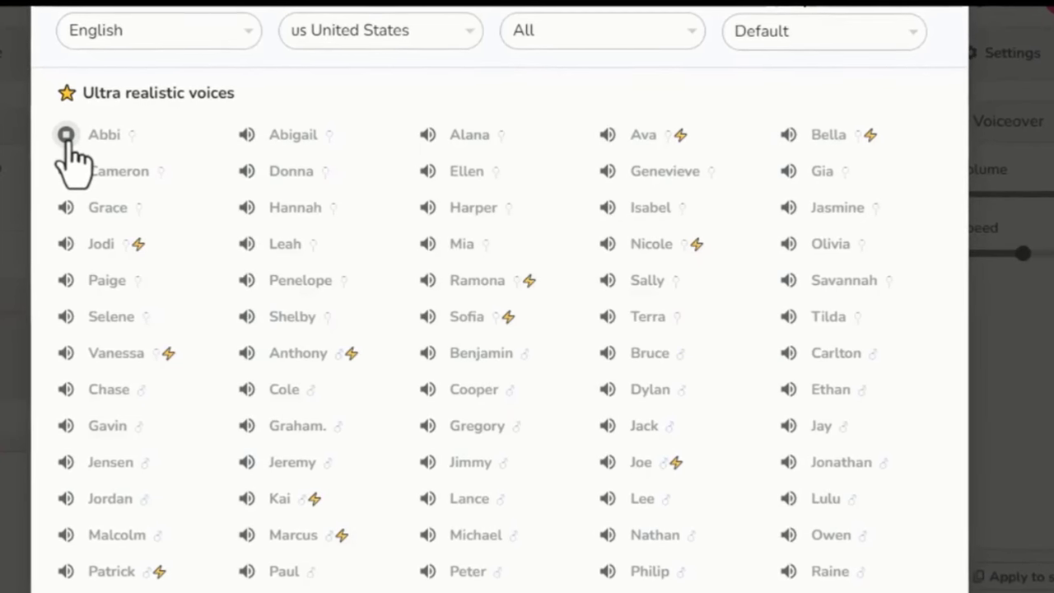
pyautogui.click(608, 170)
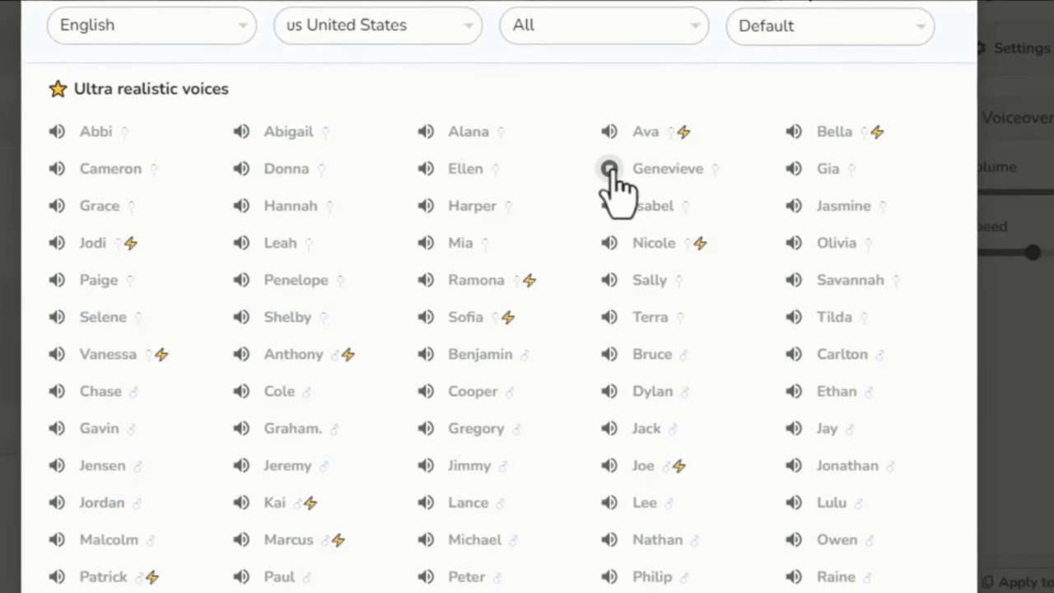
pyautogui.click(239, 541)
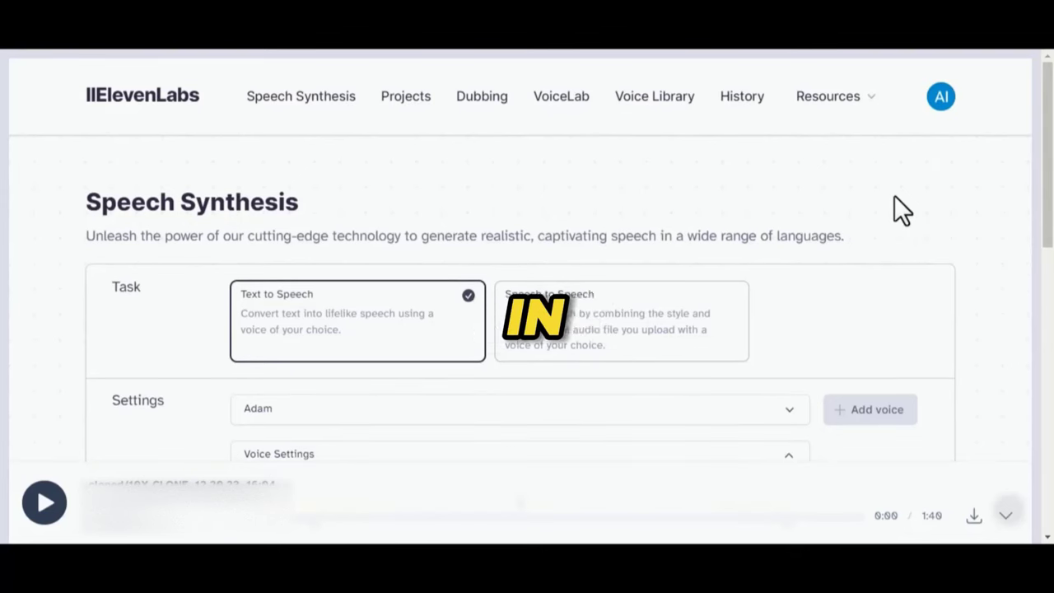
# Step: Review the Voice Settings sliders, collapse that section, and return to the page top
pyautogui.scroll(-1, 895, 197)
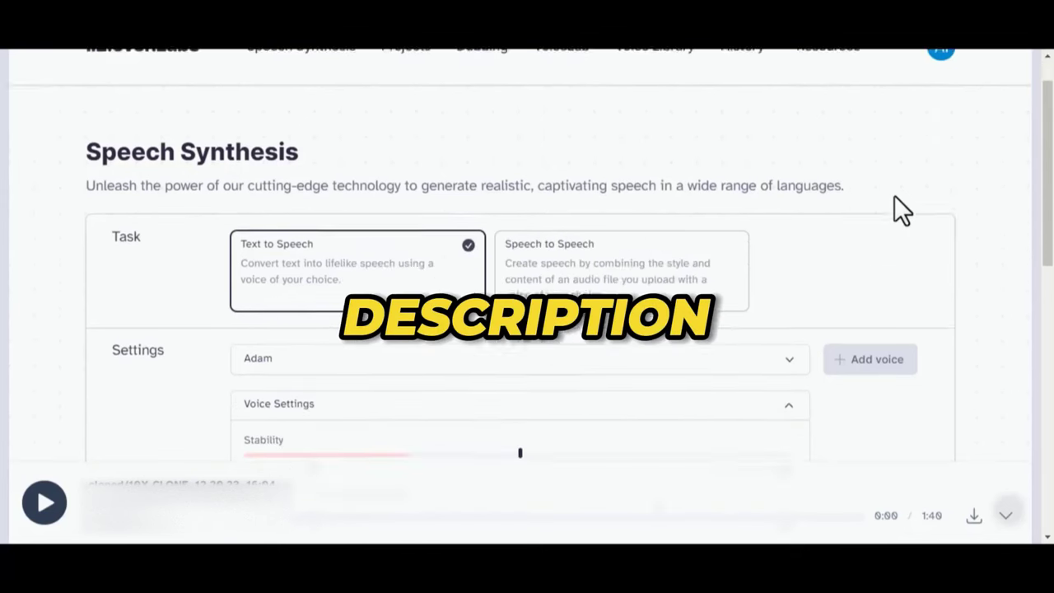
pyautogui.scroll(-1, 895, 197)
pyautogui.scroll(-2, 895, 196)
pyautogui.scroll(-2, 894, 197)
pyautogui.scroll(-1, 894, 197)
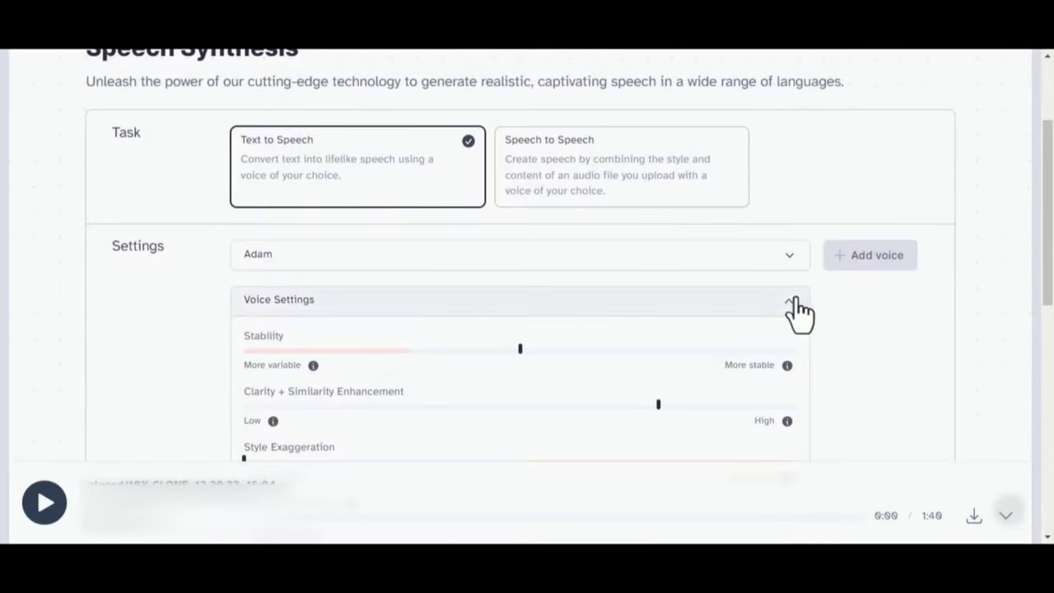
pyautogui.click(794, 303)
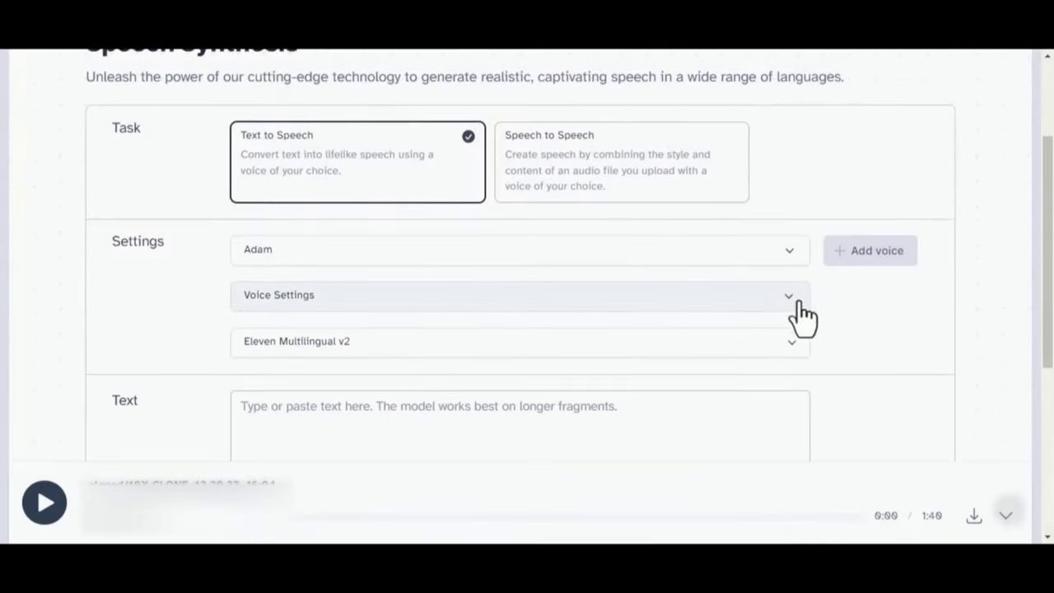
pyautogui.scroll(-3, 885, 312)
pyautogui.scroll(-2, 883, 299)
pyautogui.scroll(1, 883, 299)
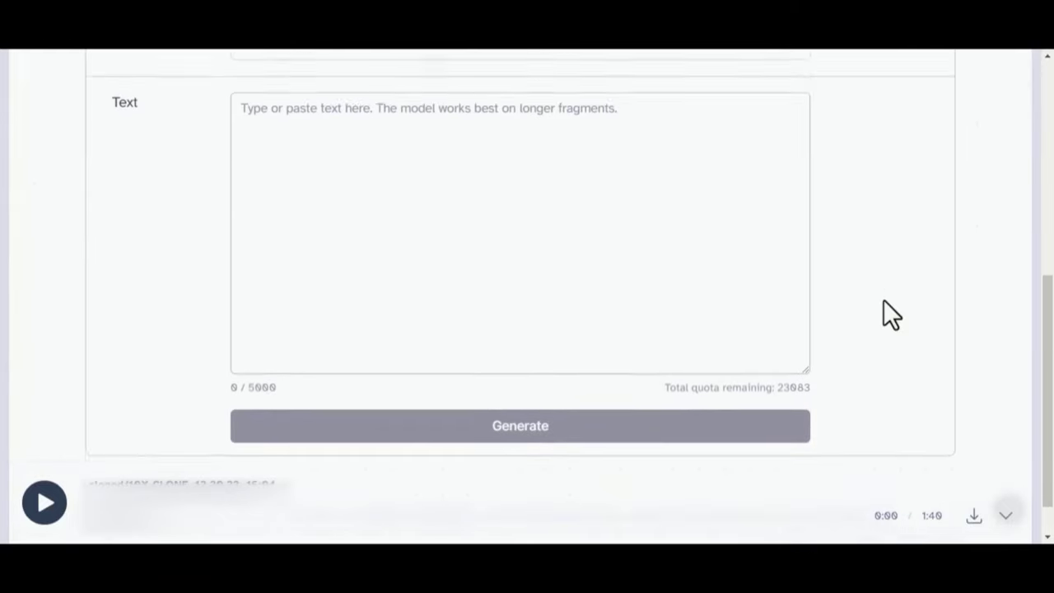
pyautogui.scroll(1, 883, 300)
pyautogui.scroll(1, 894, 300)
pyautogui.scroll(3, 893, 300)
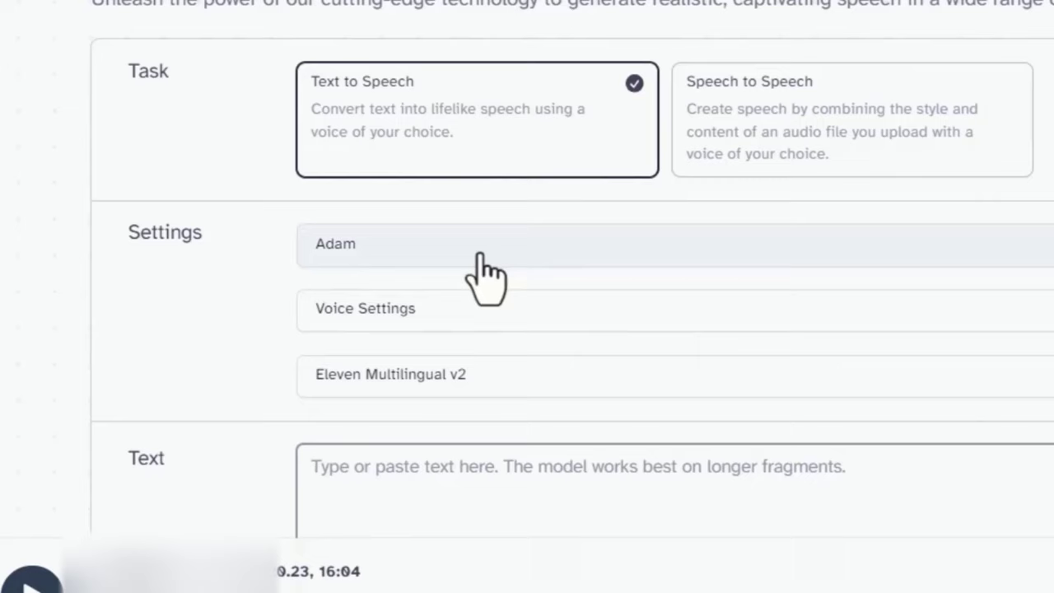
pyautogui.click(486, 276)
pyautogui.scroll(-2, 812, 376)
pyautogui.scroll(-2, 588, 348)
pyautogui.scroll(-3, 477, 420)
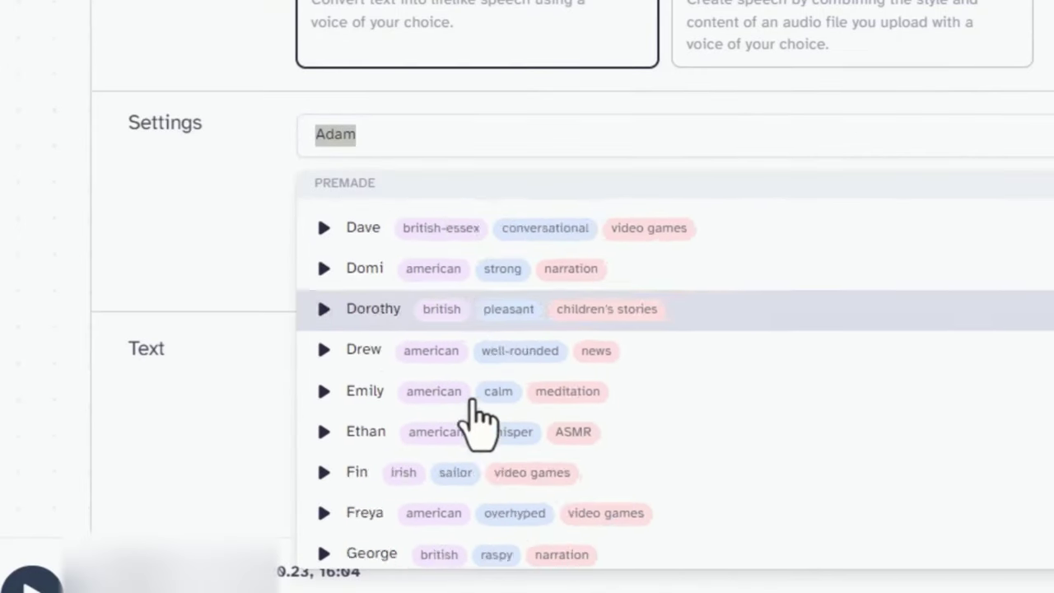
pyautogui.scroll(-5, 576, 416)
pyautogui.scroll(1, 525, 412)
pyautogui.scroll(4, 651, 408)
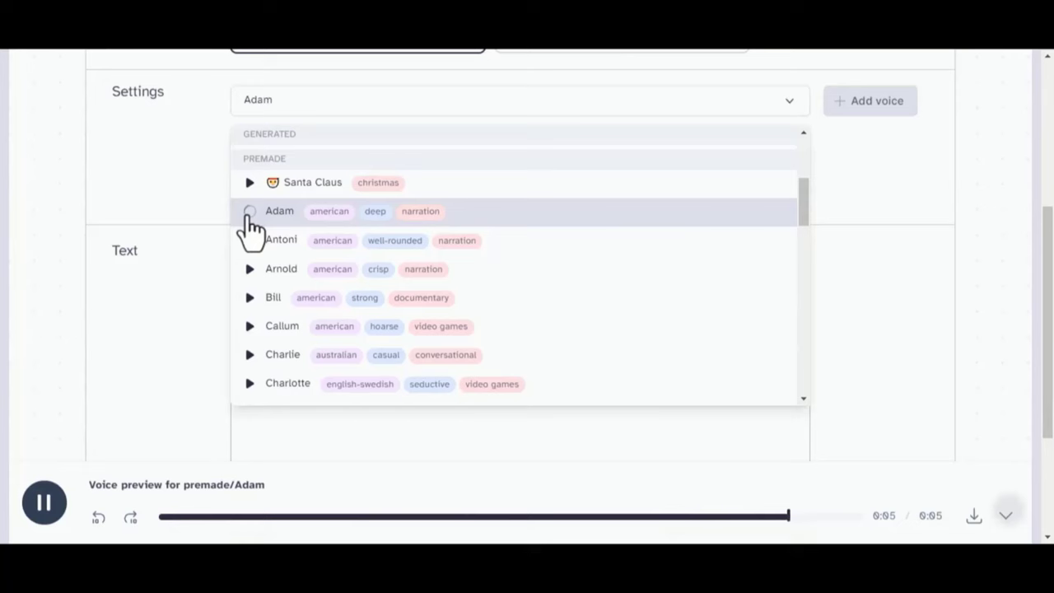
pyautogui.click(250, 239)
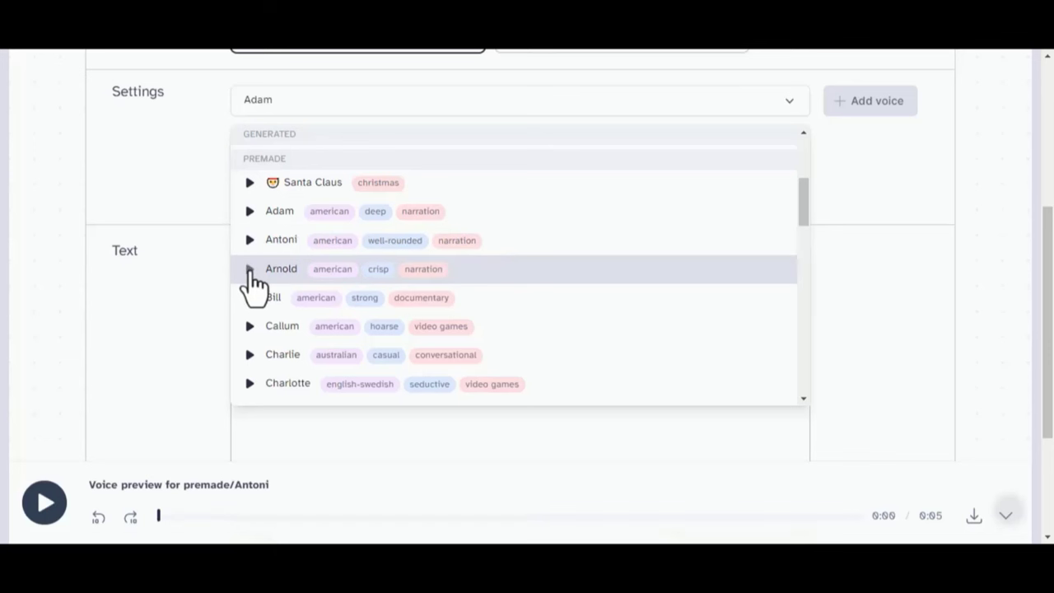
pyautogui.click(250, 268)
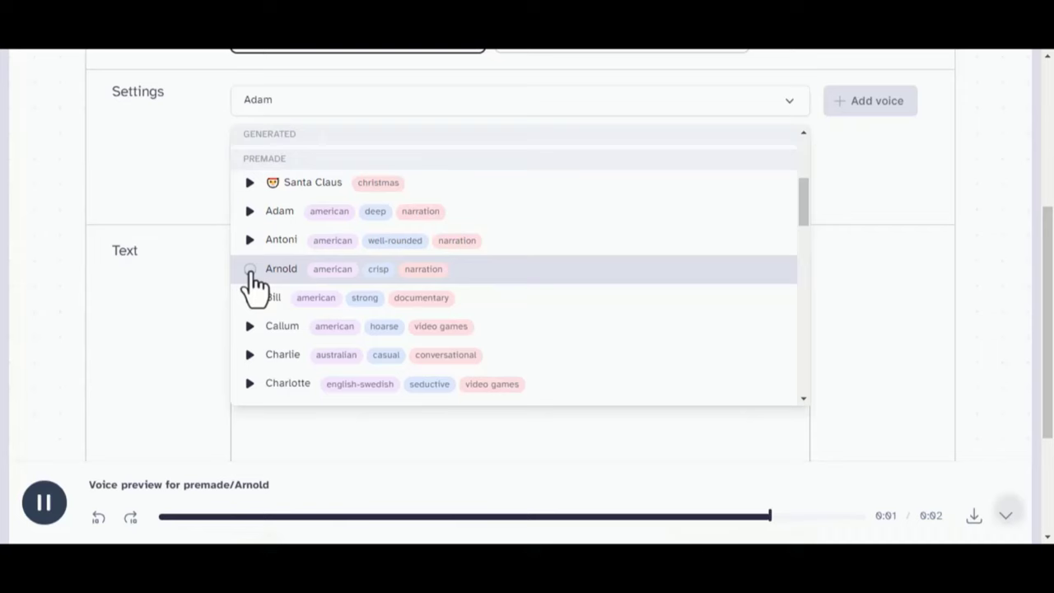
pyautogui.click(249, 326)
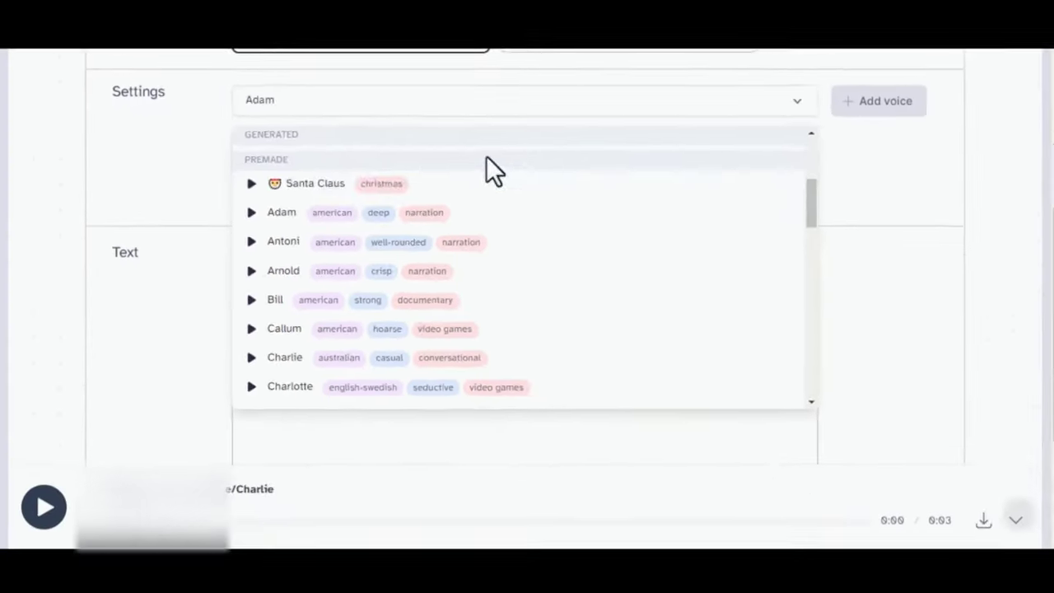
pyautogui.click(514, 323)
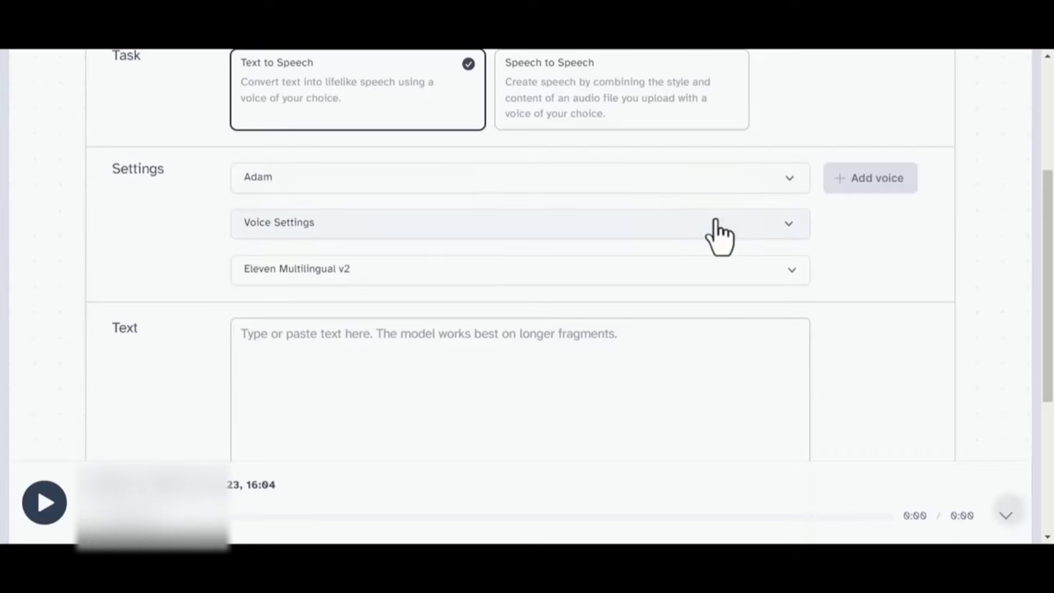
# Step: Expand Voice Settings and set Stability to about 53% and Style Exaggeration to about 9%
pyautogui.click(786, 229)
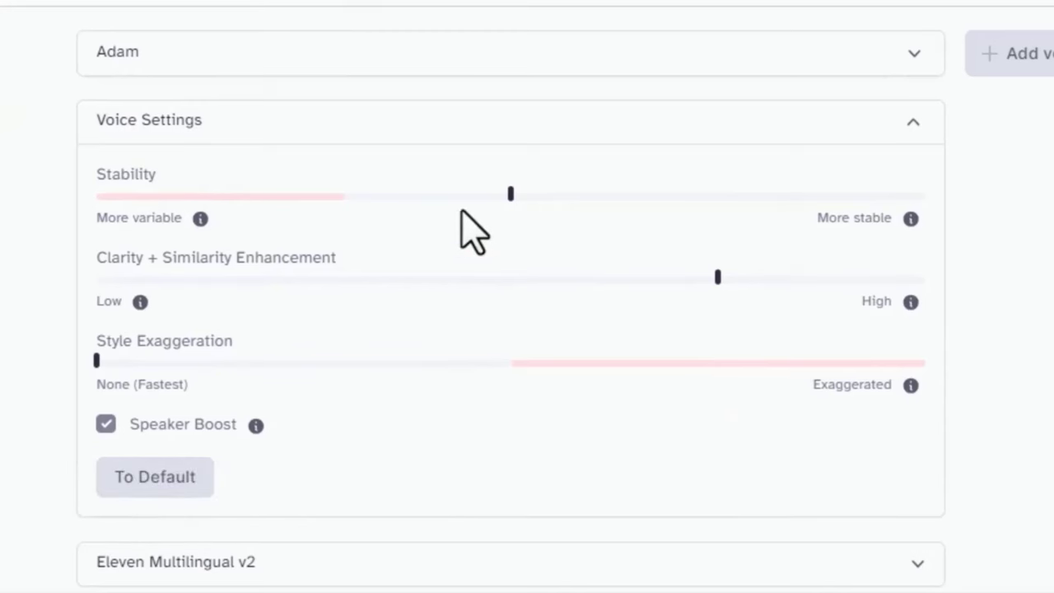
pyautogui.moveTo(511, 195); pyautogui.dragTo(569, 194)
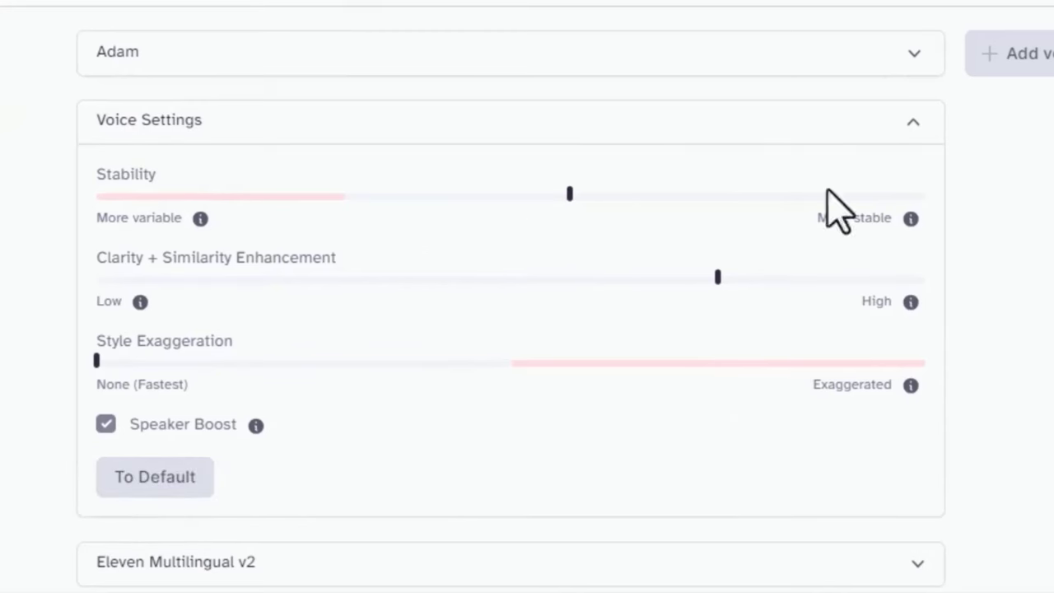
pyautogui.scroll(-1, 103, 271)
pyautogui.moveTo(95, 247); pyautogui.dragTo(170, 247)
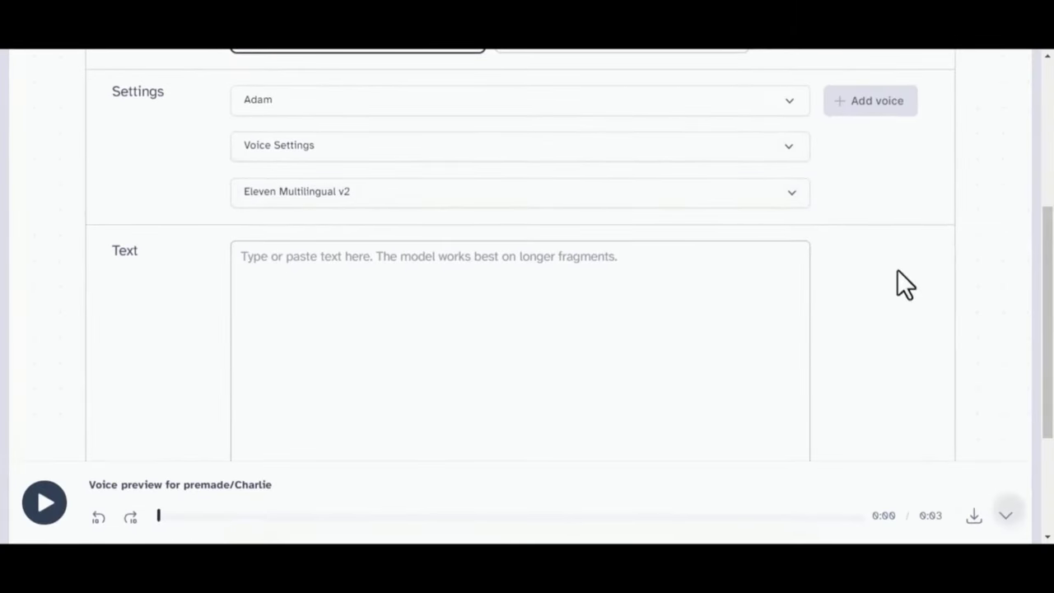
# Step: Paste the success paragraph and generate a speech clip with the Adam voice
pyautogui.click(390, 357)
pyautogui.write("Success is not merely an endpoint; it's a journey marked by determination, resilience, and continuous growth. It's about embracing challenges, learning from failures, and persistently moving forward.")
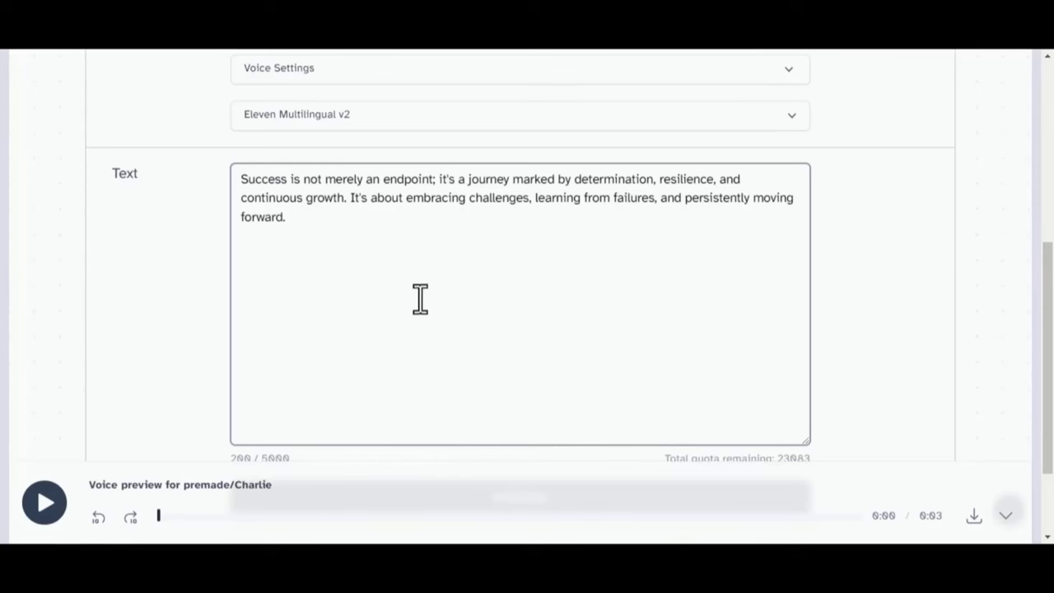
pyautogui.scroll(-2, 843, 393)
pyautogui.click(531, 378)
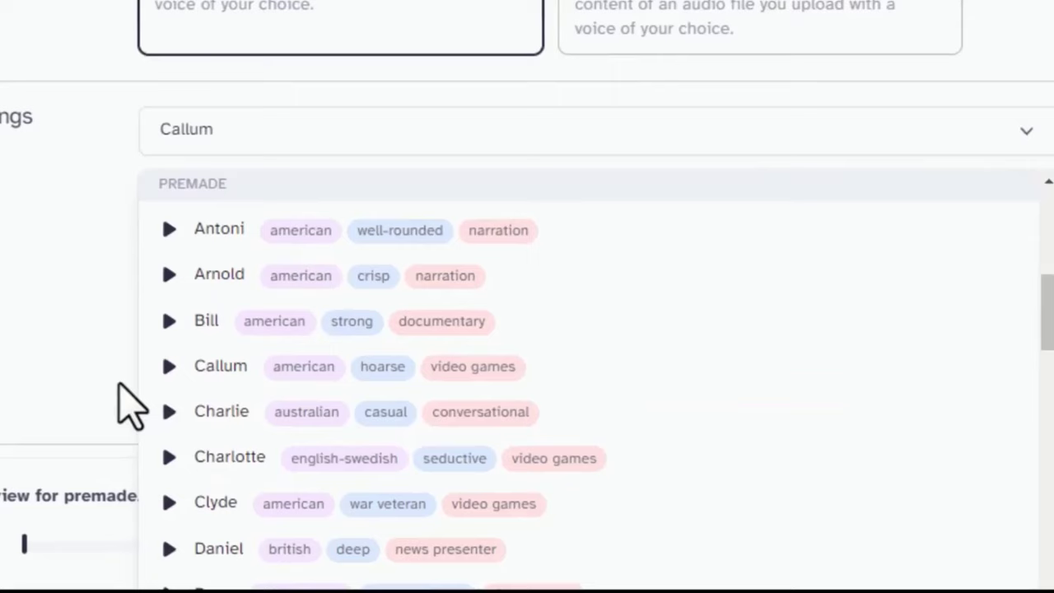
# Step: Choose Callum, switch to Eleven Multilingual v1, and generate the success paragraph
pyautogui.click(120, 397)
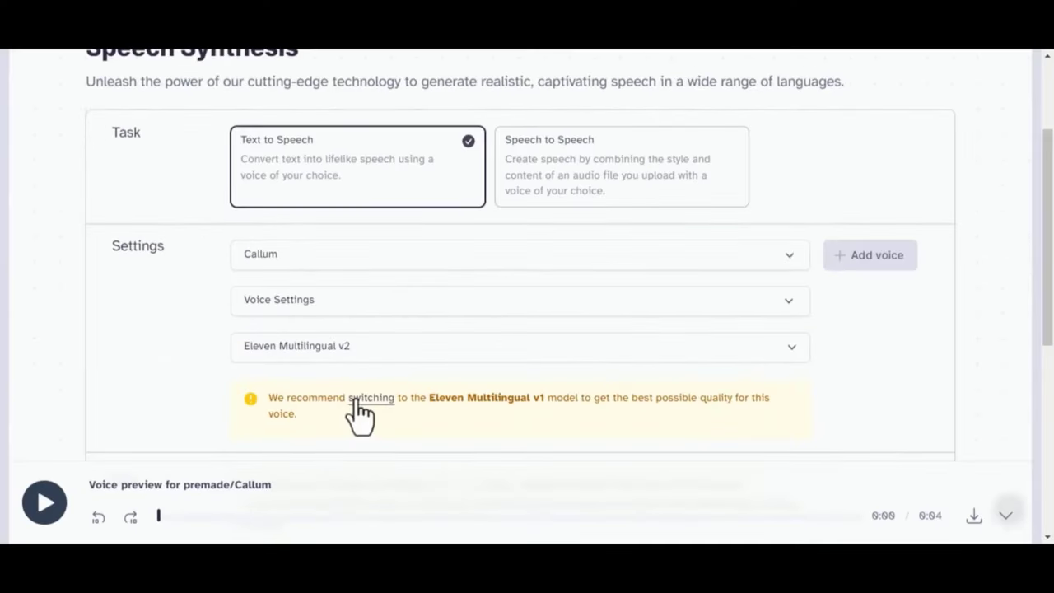
pyautogui.scroll(-2, 368, 403)
pyautogui.click(377, 244)
pyautogui.scroll(-2, 354, 305)
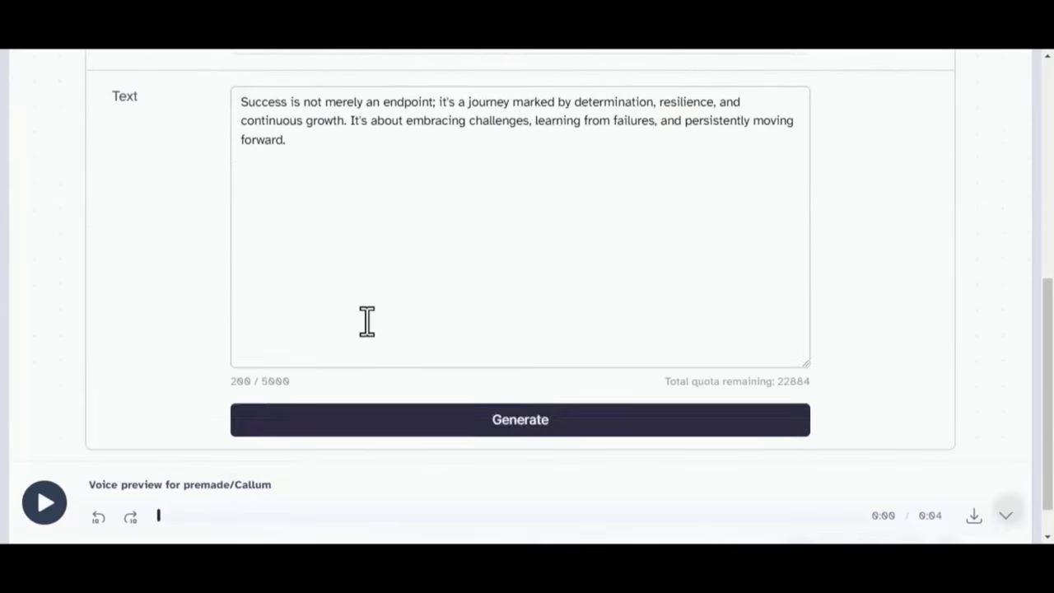
pyautogui.click(418, 420)
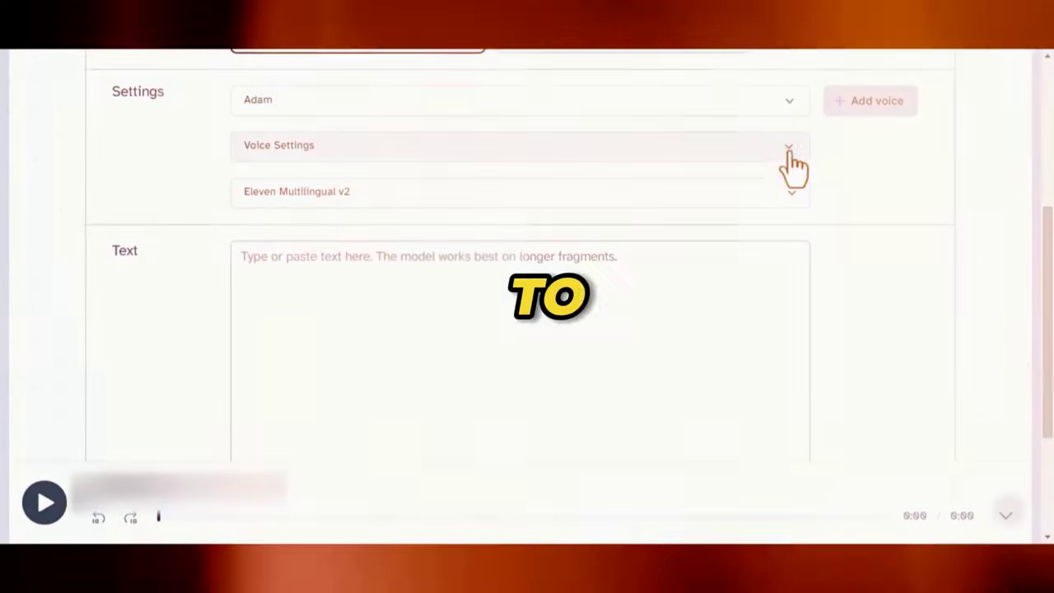
# Step: Go to the Voice Library and browse the listed voices
pyautogui.scroll(4, 519, 75)
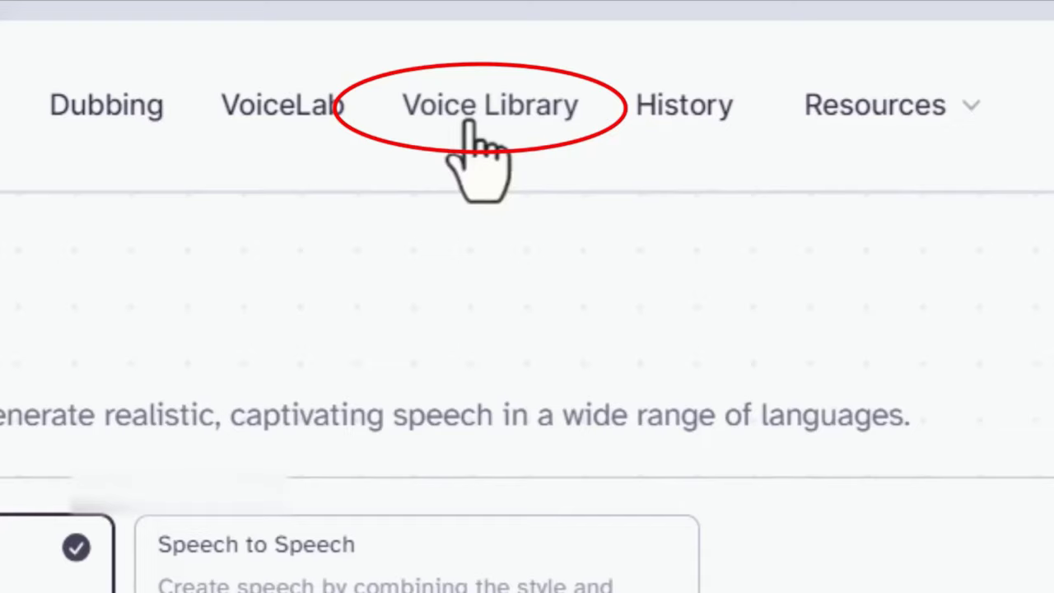
pyautogui.click(540, 115)
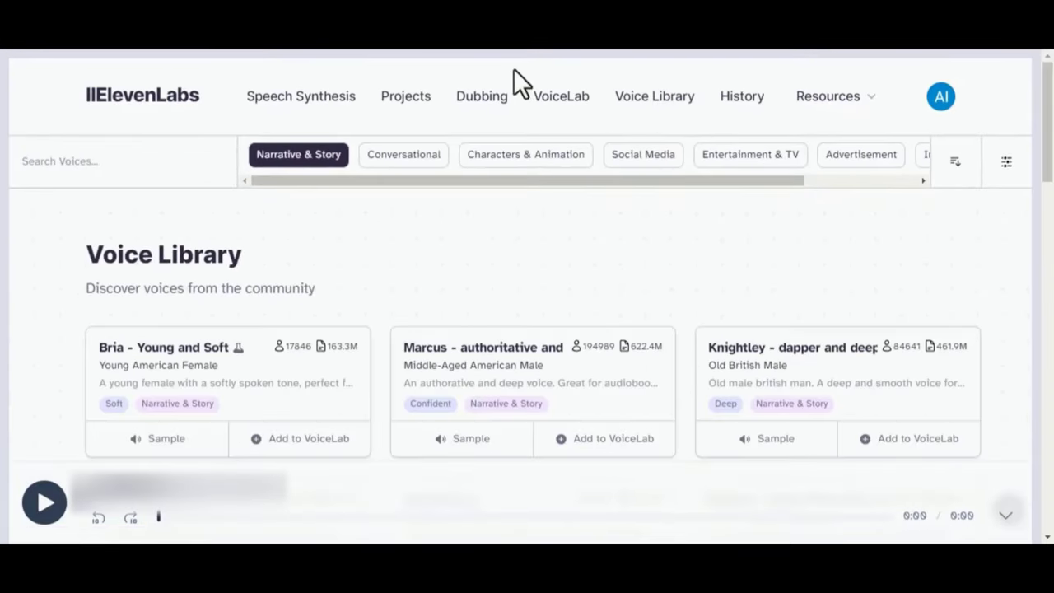
pyautogui.scroll(-3, 1002, 293)
pyautogui.scroll(-5, 1002, 292)
pyautogui.scroll(-5, 1002, 293)
pyautogui.scroll(-5, 1002, 293)
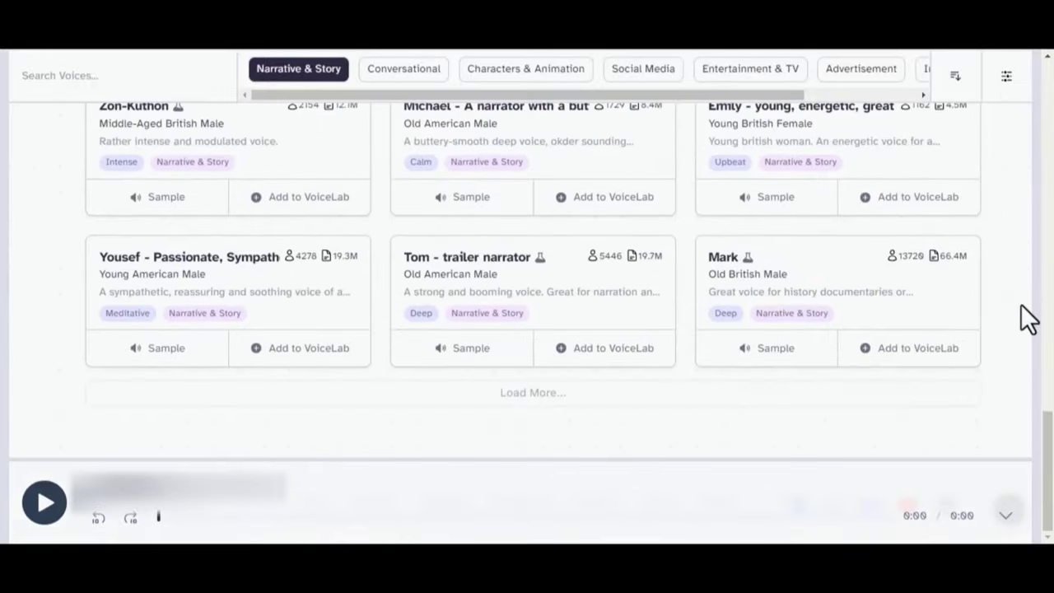
pyautogui.scroll(-5, 1021, 304)
pyautogui.scroll(-5, 1026, 334)
pyautogui.scroll(20, 575, 79)
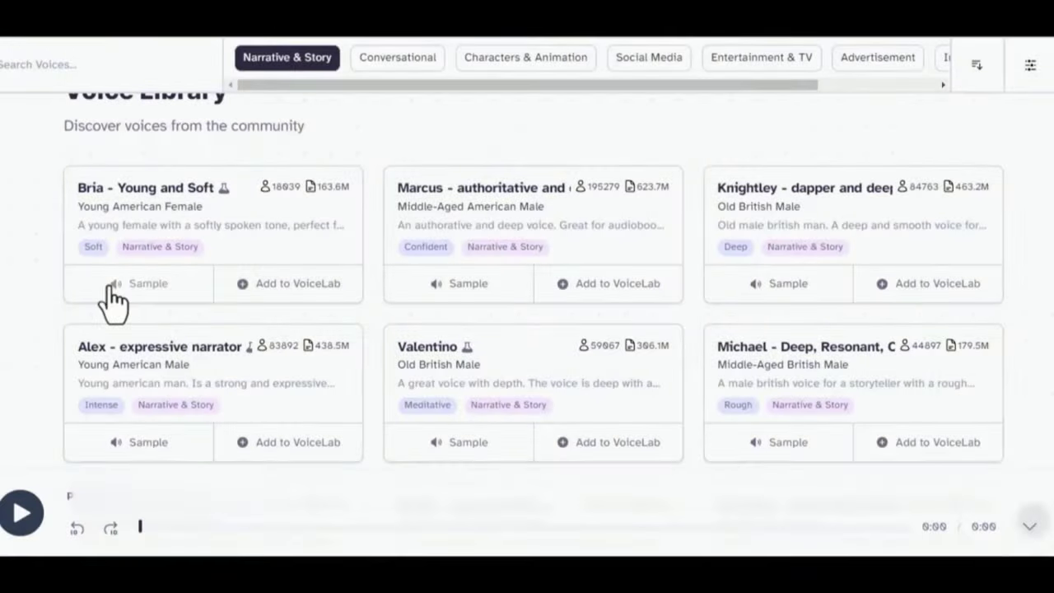
# Step: Play samples of the Bria, Knightley and Jack voices
pyautogui.click(111, 286)
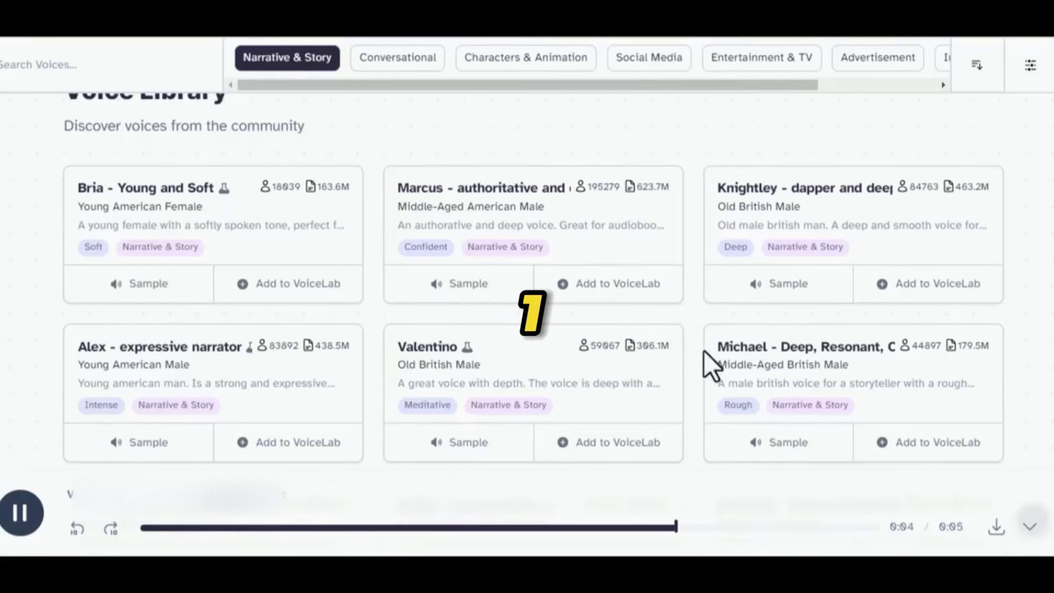
pyautogui.click(749, 286)
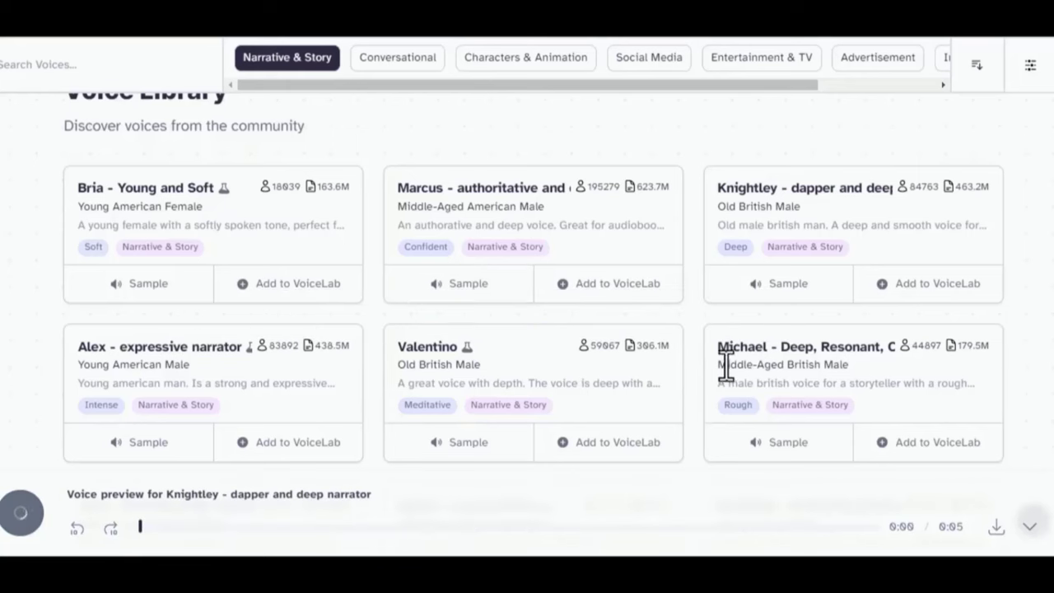
pyautogui.scroll(-2, 720, 367)
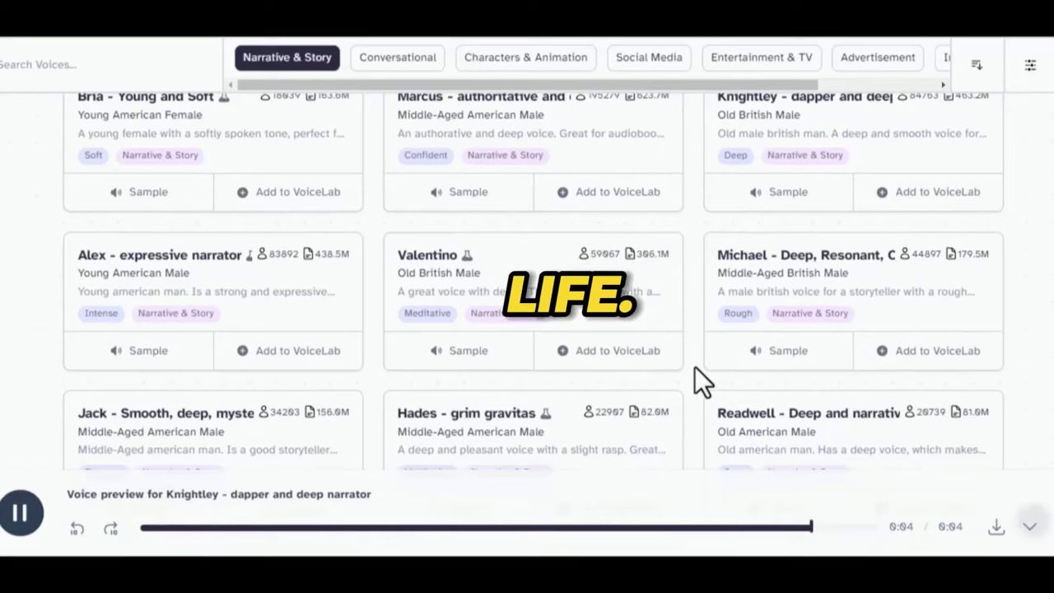
pyautogui.scroll(-1, 695, 368)
pyautogui.click(114, 450)
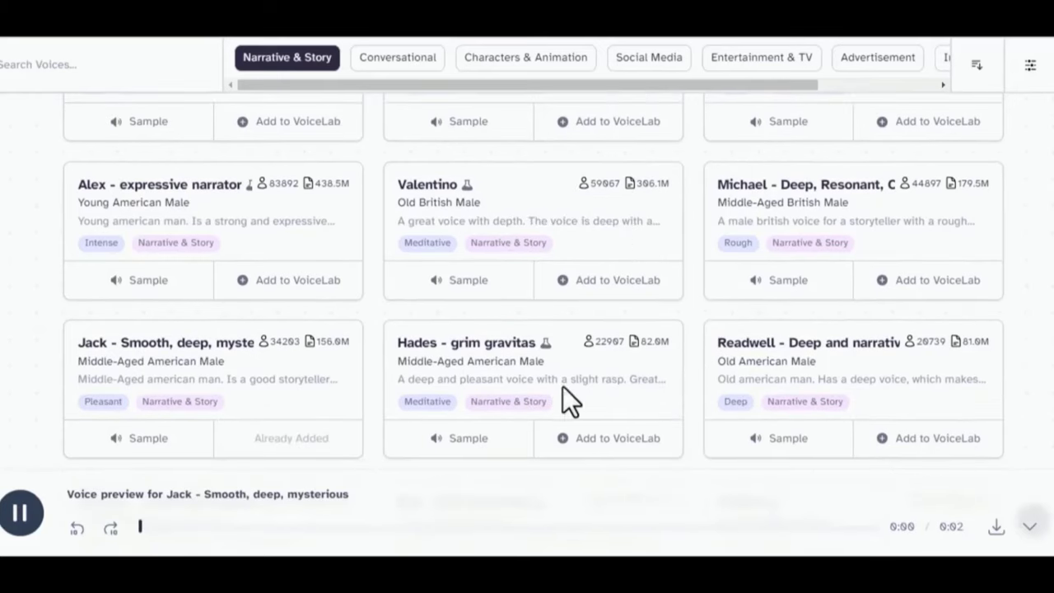
# Step: Browse further down the Narrative & Story voices list
pyautogui.scroll(-1, 681, 361)
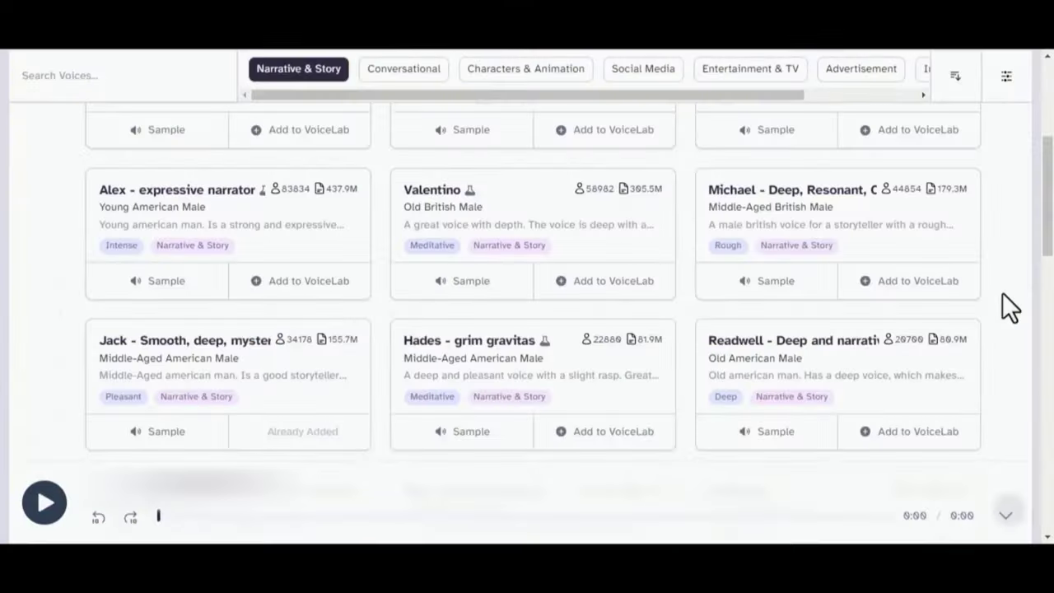
pyautogui.scroll(-3, 1009, 306)
pyautogui.scroll(-5, 1002, 294)
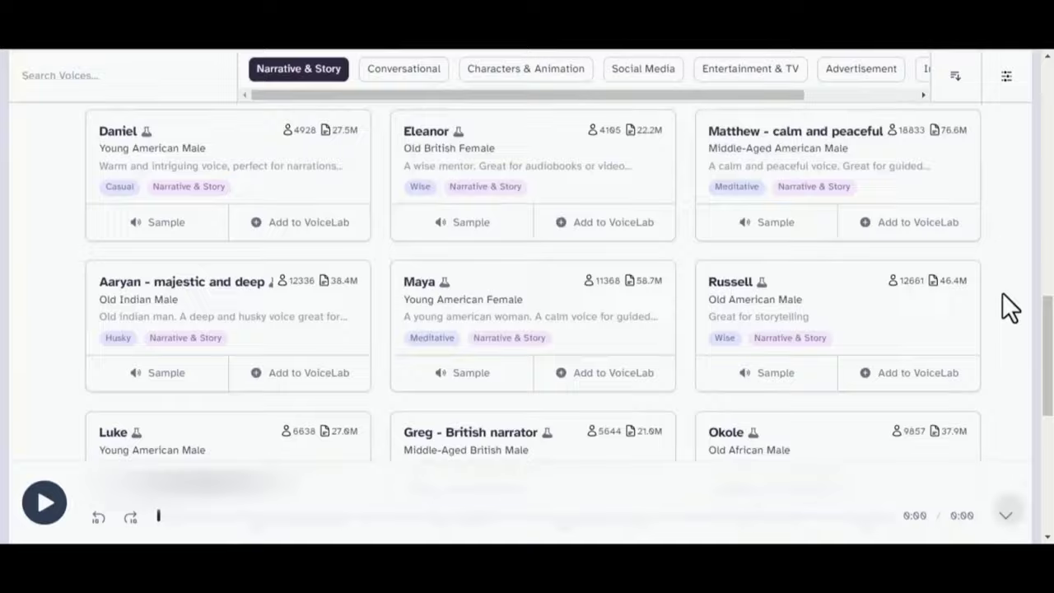
pyautogui.scroll(-5, 1003, 294)
pyautogui.scroll(-5, 1022, 314)
pyautogui.scroll(-3, 1030, 332)
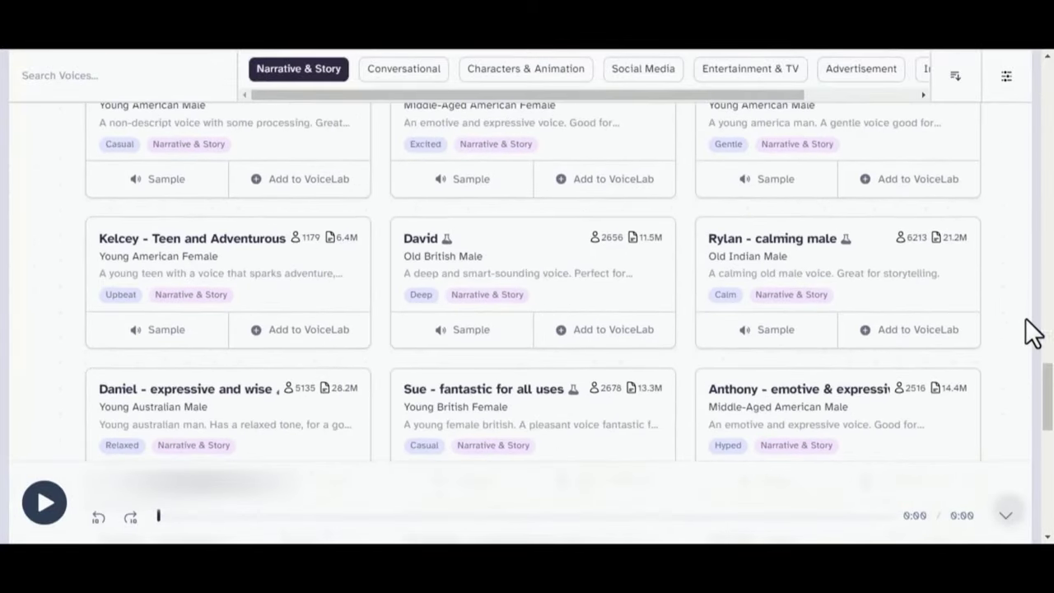
pyautogui.scroll(3, 1025, 326)
pyautogui.scroll(-3, 1012, 309)
pyautogui.scroll(-3, 1011, 306)
pyautogui.scroll(-4, 1002, 294)
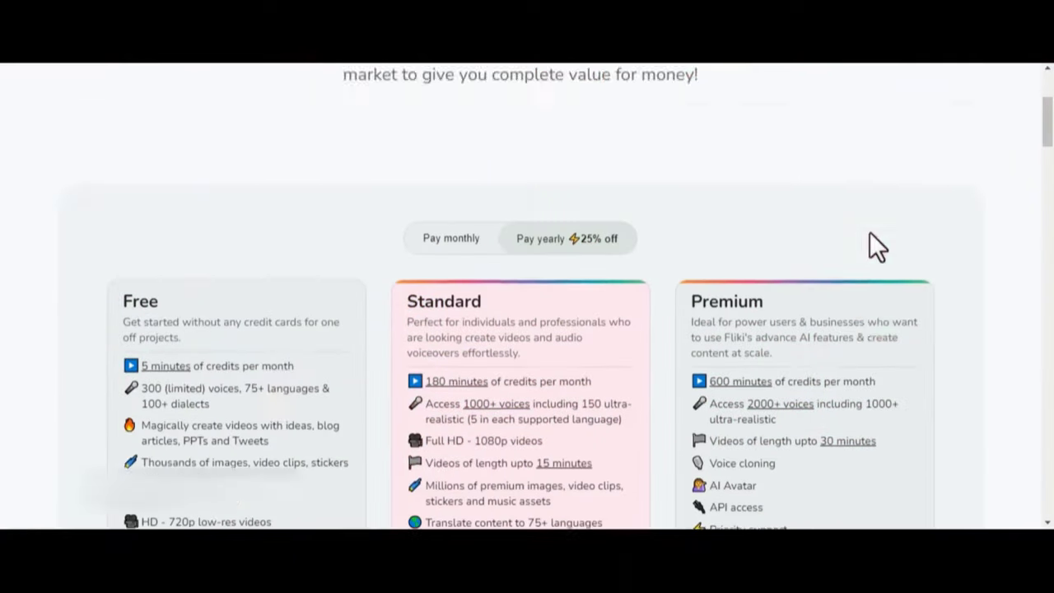
# Step: Review Fliki's Free, Standard ($21) and Premium ($66 monthly) plan cards
pyautogui.scroll(-2, 874, 240)
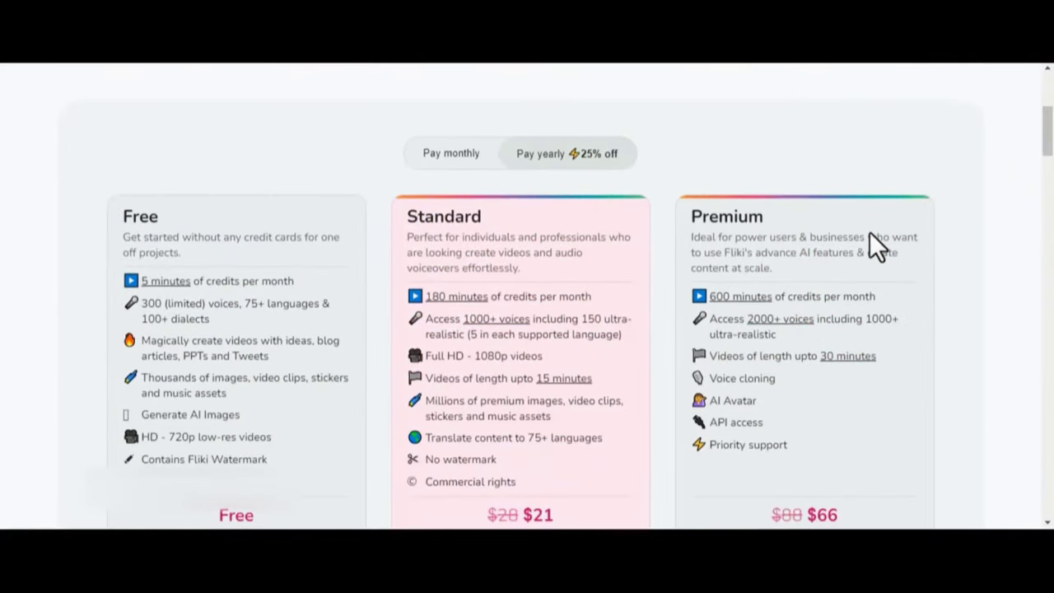
pyautogui.scroll(-1, 870, 231)
pyautogui.scroll(1, 950, 238)
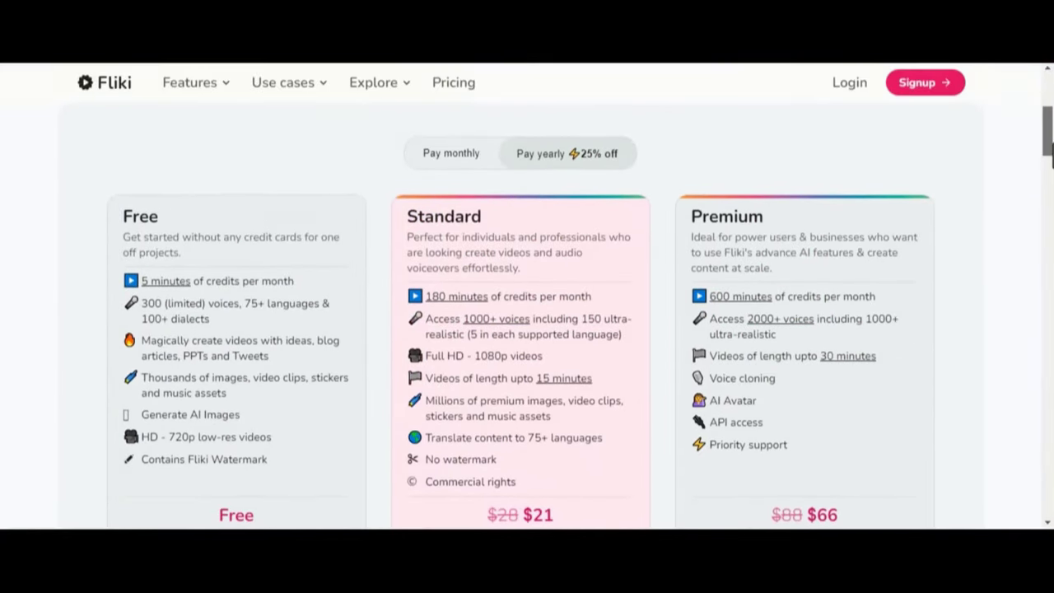
pyautogui.scroll(-1, 527, 297)
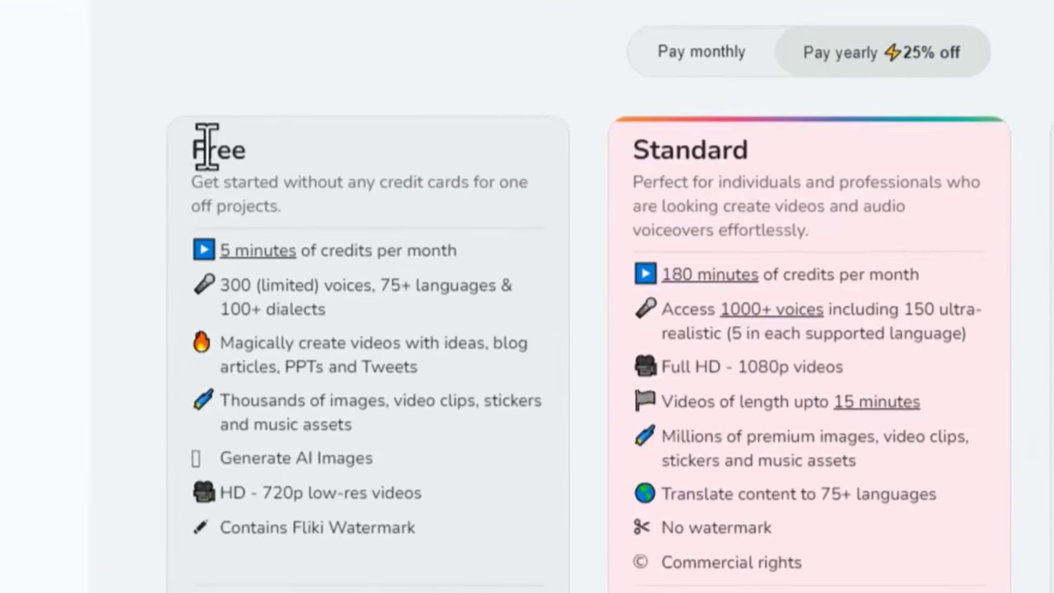
pyautogui.scroll(-2, 465, 441)
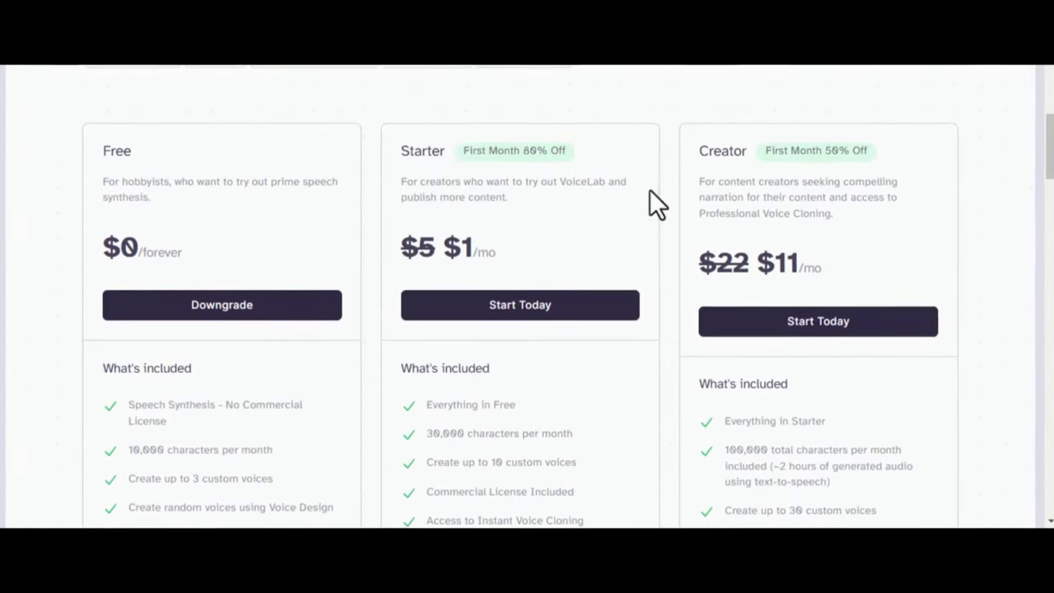
# Step: Read the Free plan's inclusions: 10,000 characters with attribution, beside Starter $1 and Creator $11
pyautogui.scroll(1, 771, 170)
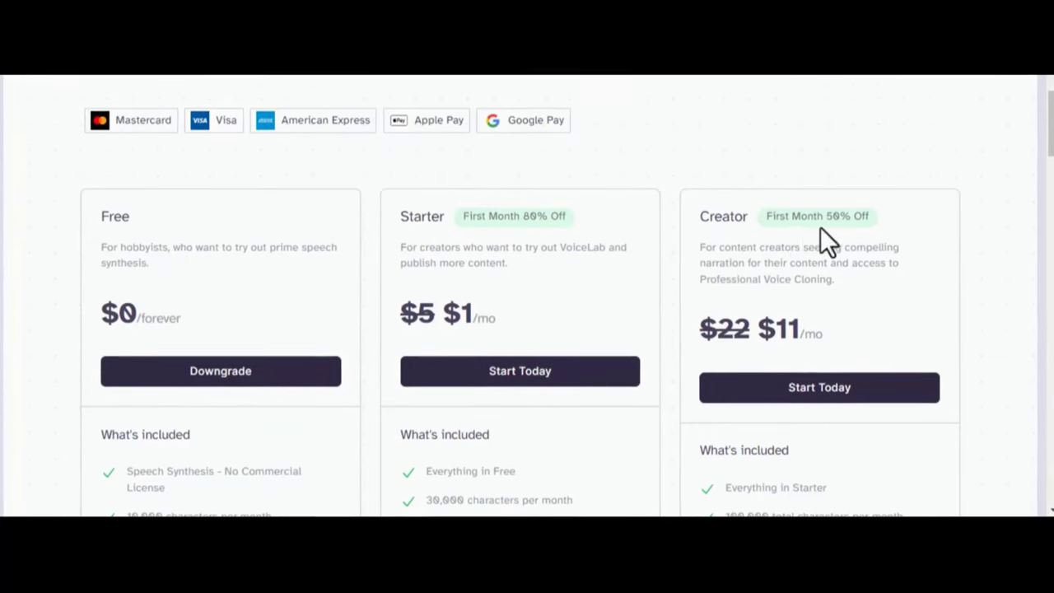
pyautogui.scroll(-2, 800, 239)
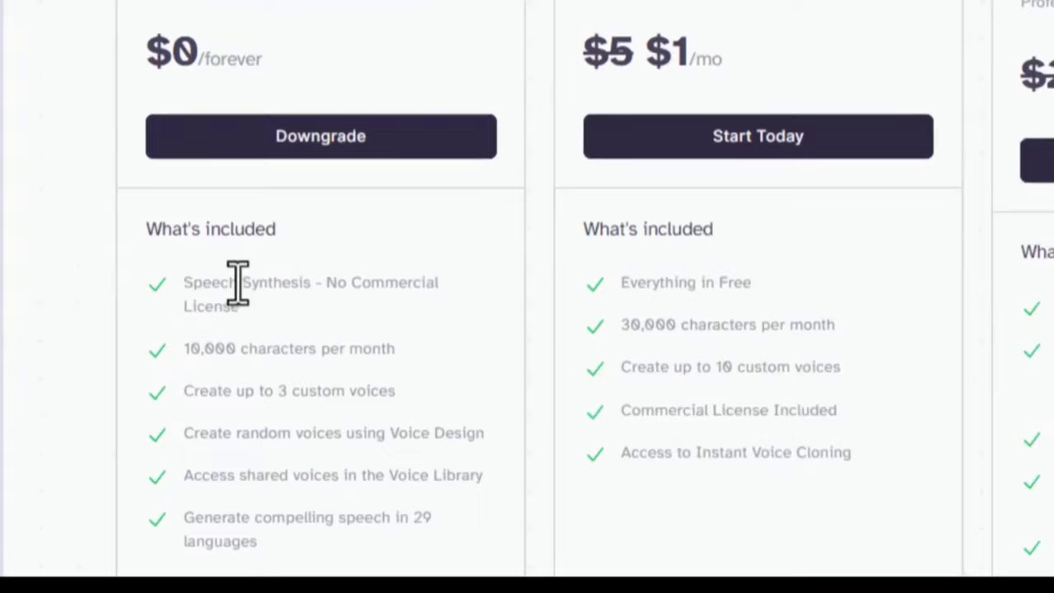
pyautogui.scroll(-2, 266, 357)
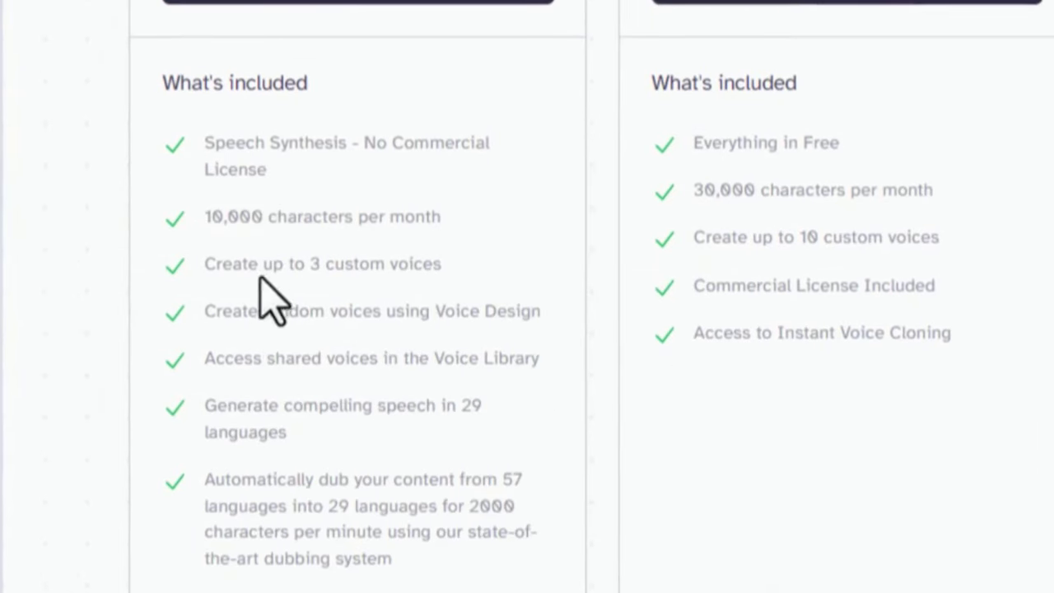
pyautogui.scroll(-2, 270, 431)
pyautogui.scroll(-1, 272, 356)
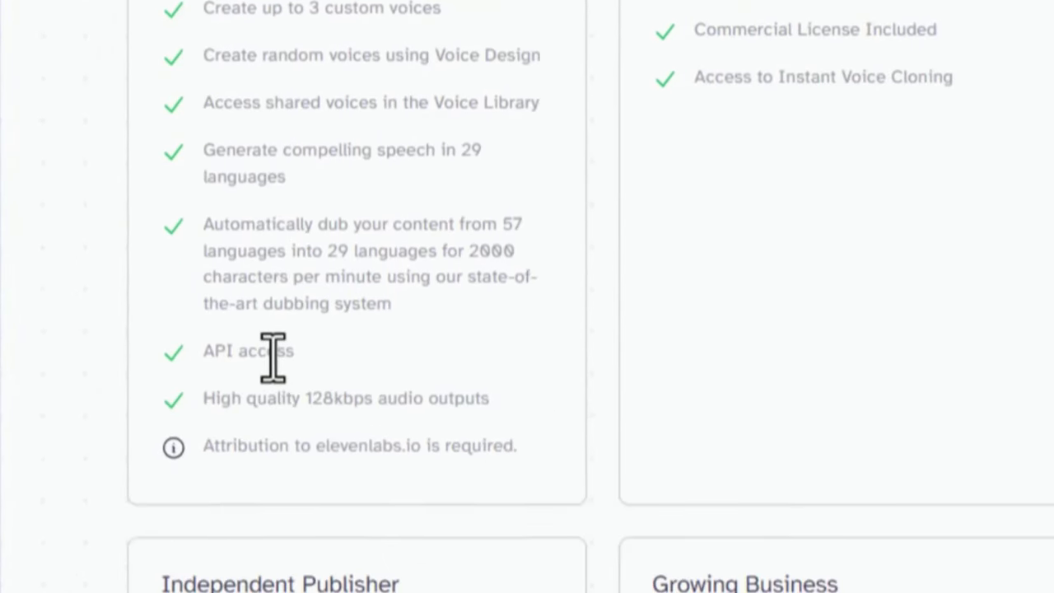
pyautogui.scroll(3, 271, 362)
pyautogui.scroll(2, 271, 368)
pyautogui.scroll(2, 205, 510)
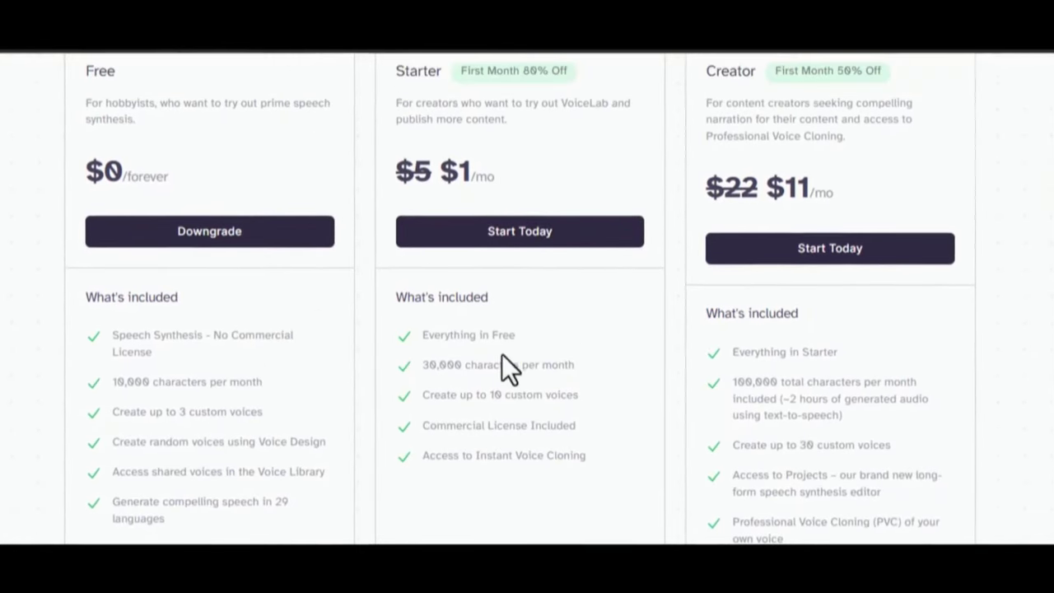
pyautogui.scroll(1, 510, 350)
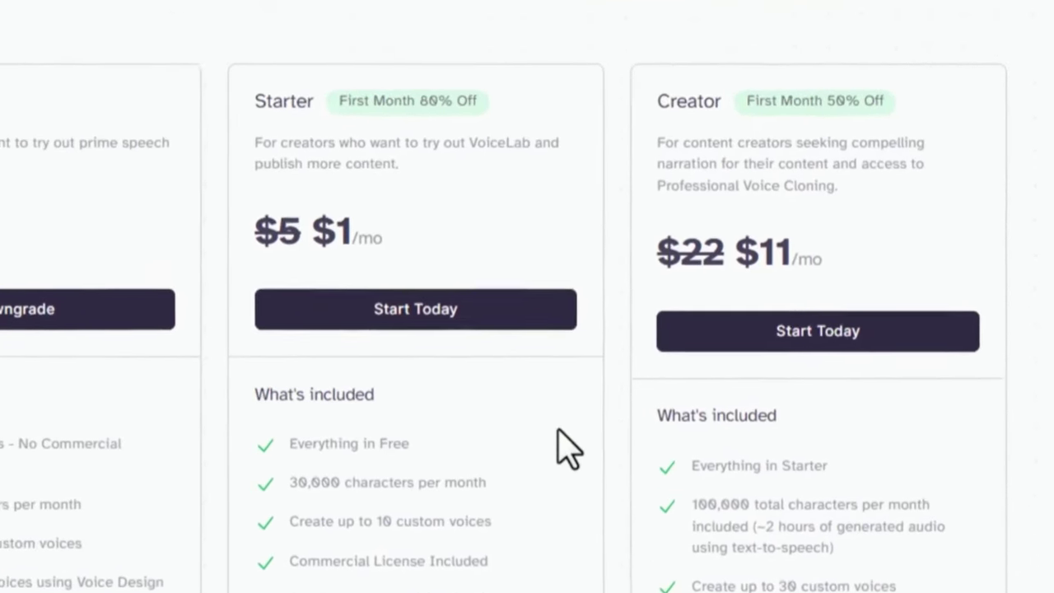
pyautogui.scroll(-3, 565, 447)
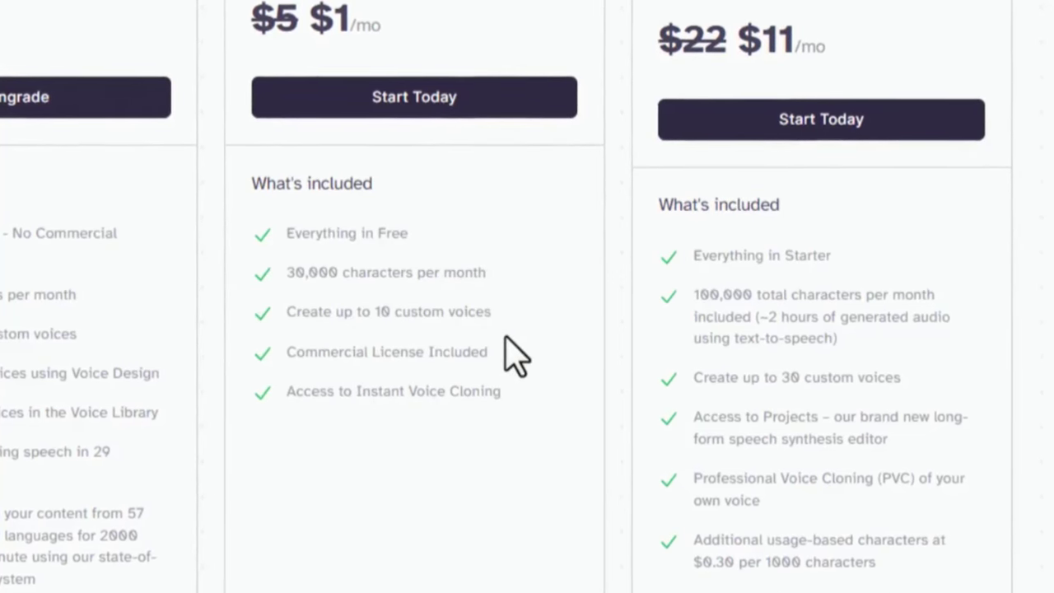
pyautogui.scroll(2, 511, 354)
pyautogui.scroll(2, 524, 363)
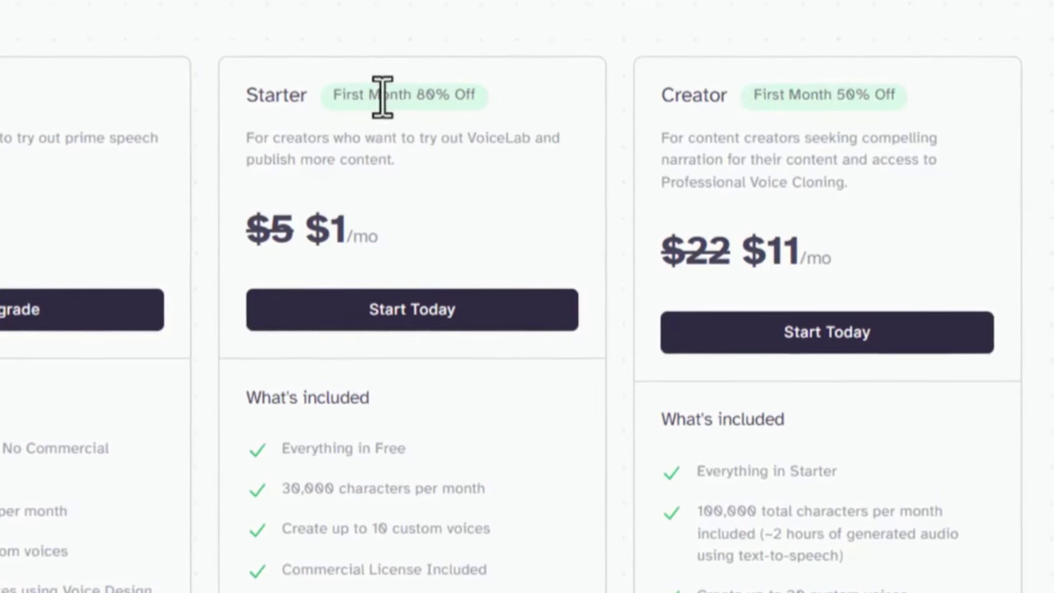
pyautogui.scroll(-1, 517, 224)
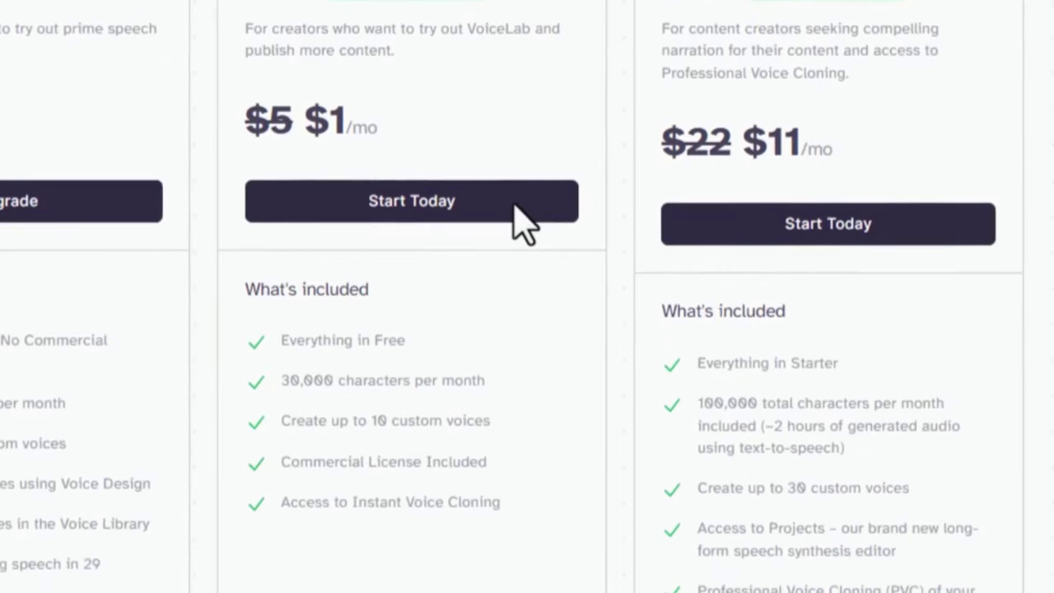
pyautogui.scroll(1, 517, 223)
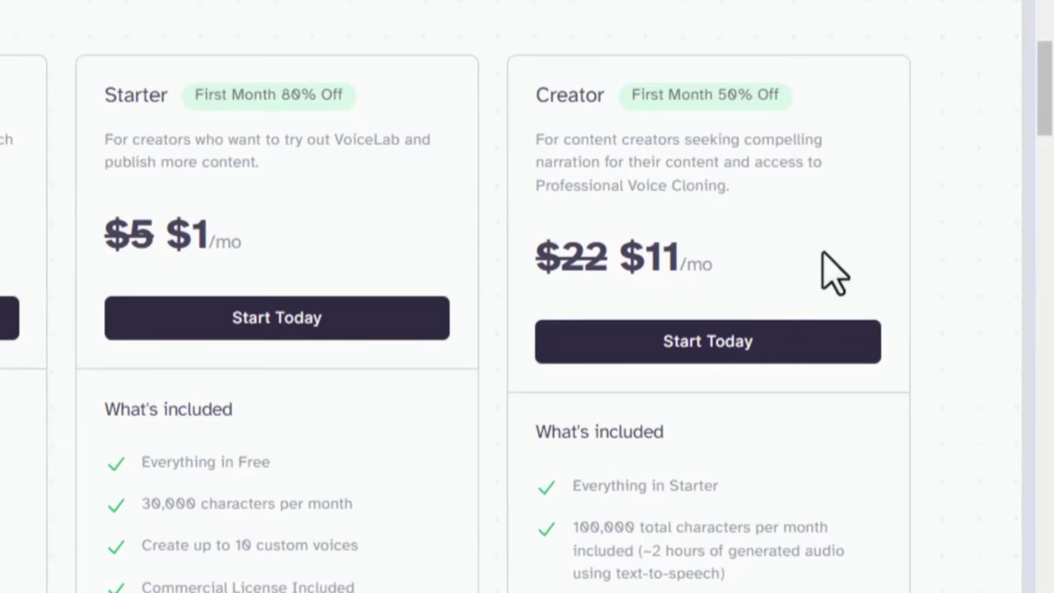
pyautogui.scroll(-3, 848, 272)
pyautogui.scroll(-3, 791, 255)
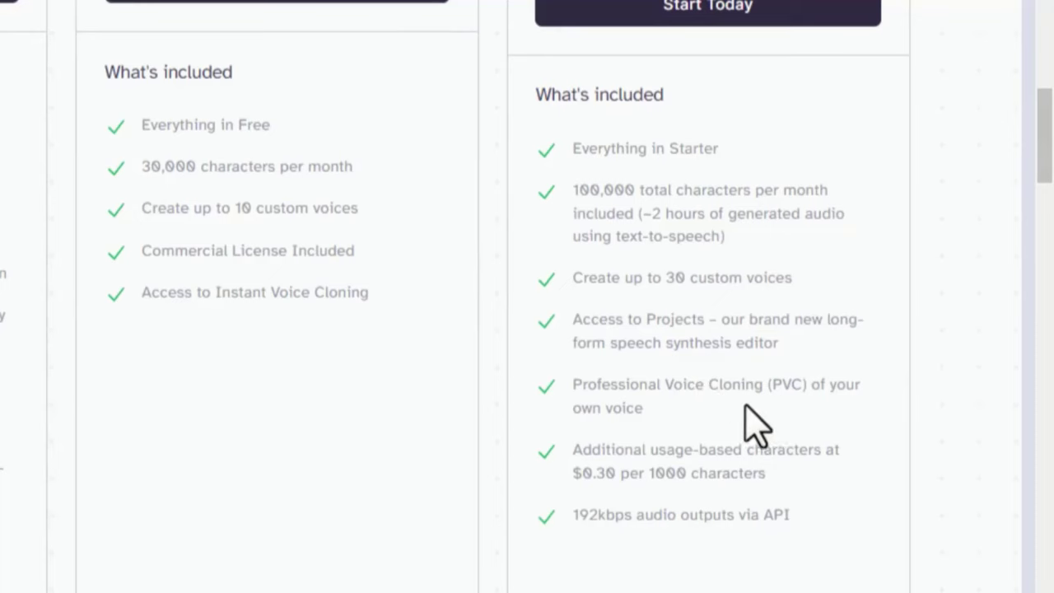
pyautogui.scroll(3, 741, 432)
pyautogui.scroll(2, 741, 432)
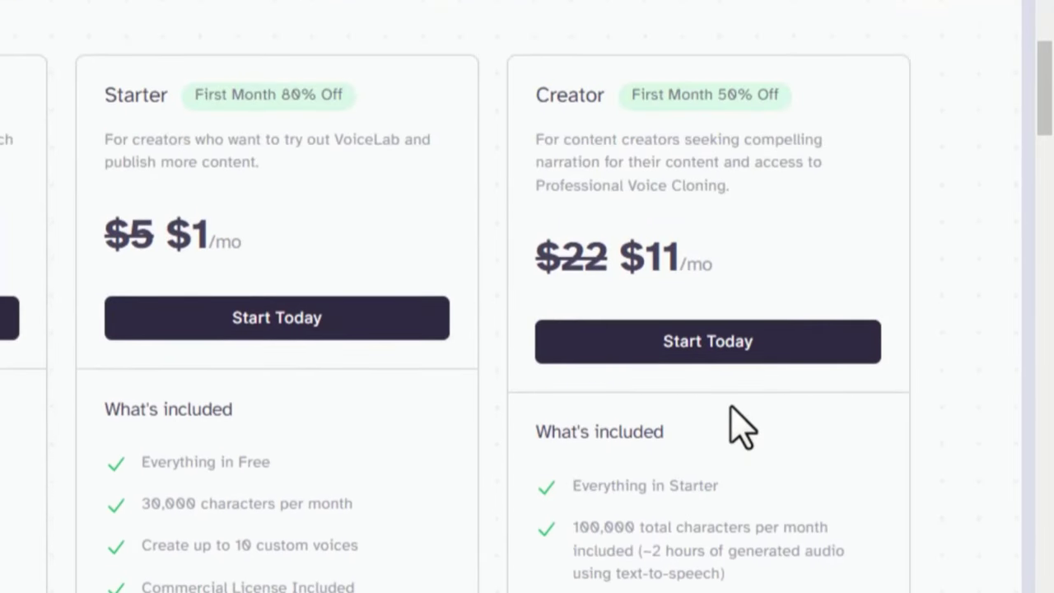